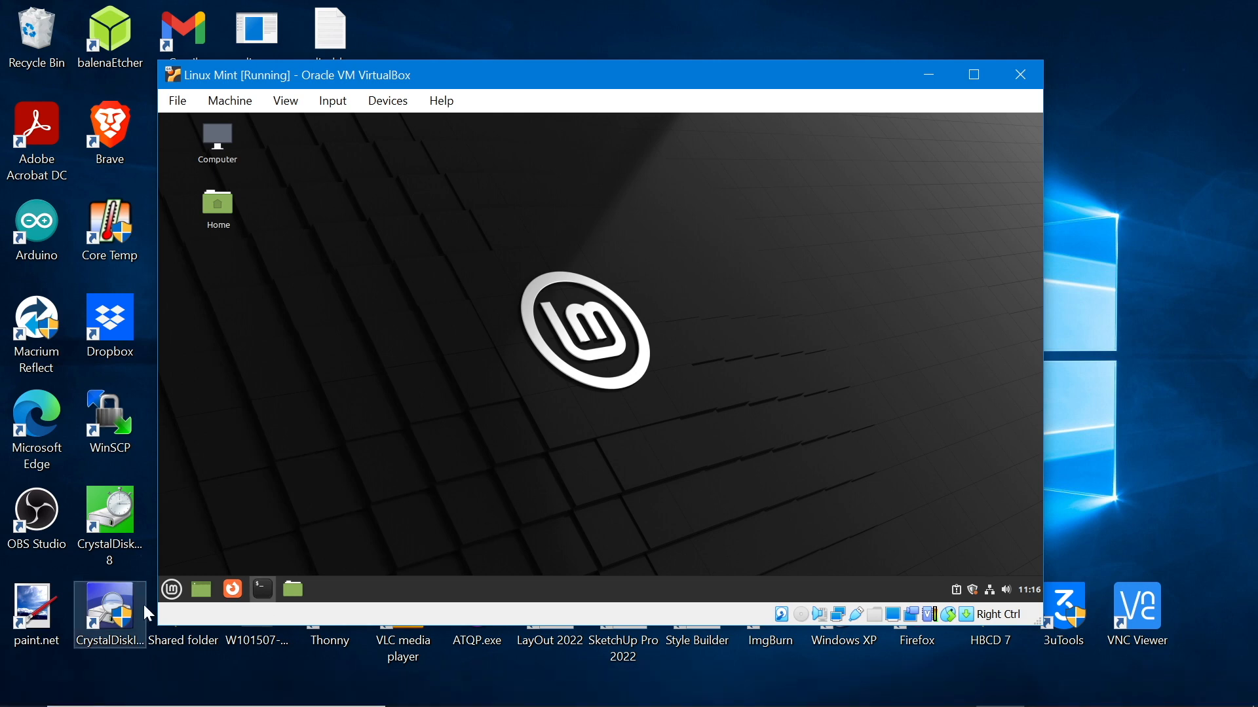
Open the Mint applications menu on the running Linux Mint guest desktop
{"action": "left_click", "coordinate": [171, 589]}
Browse the Mint menu, minimize Firefox, then open and close the guest's Home folder
{"action": "left_click", "coordinate": [899, 322]}
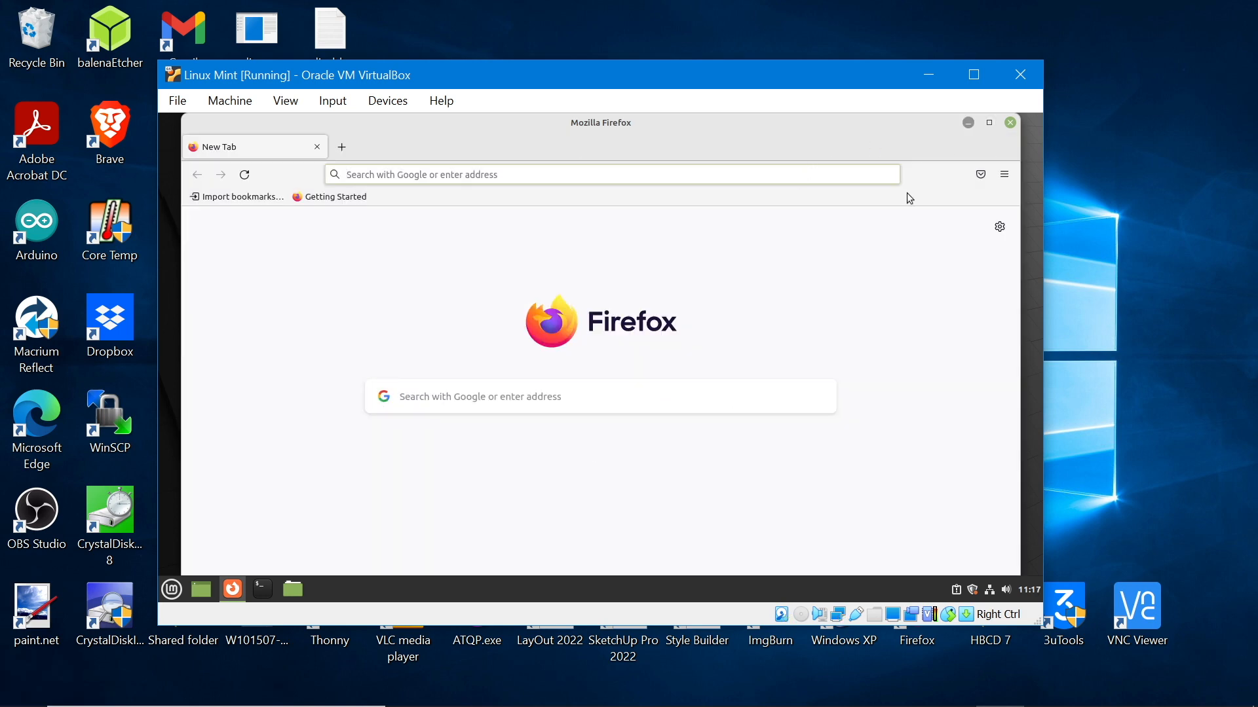
{"action": "left_click", "coordinate": [968, 123]}
{"action": "left_click", "coordinate": [306, 583]}
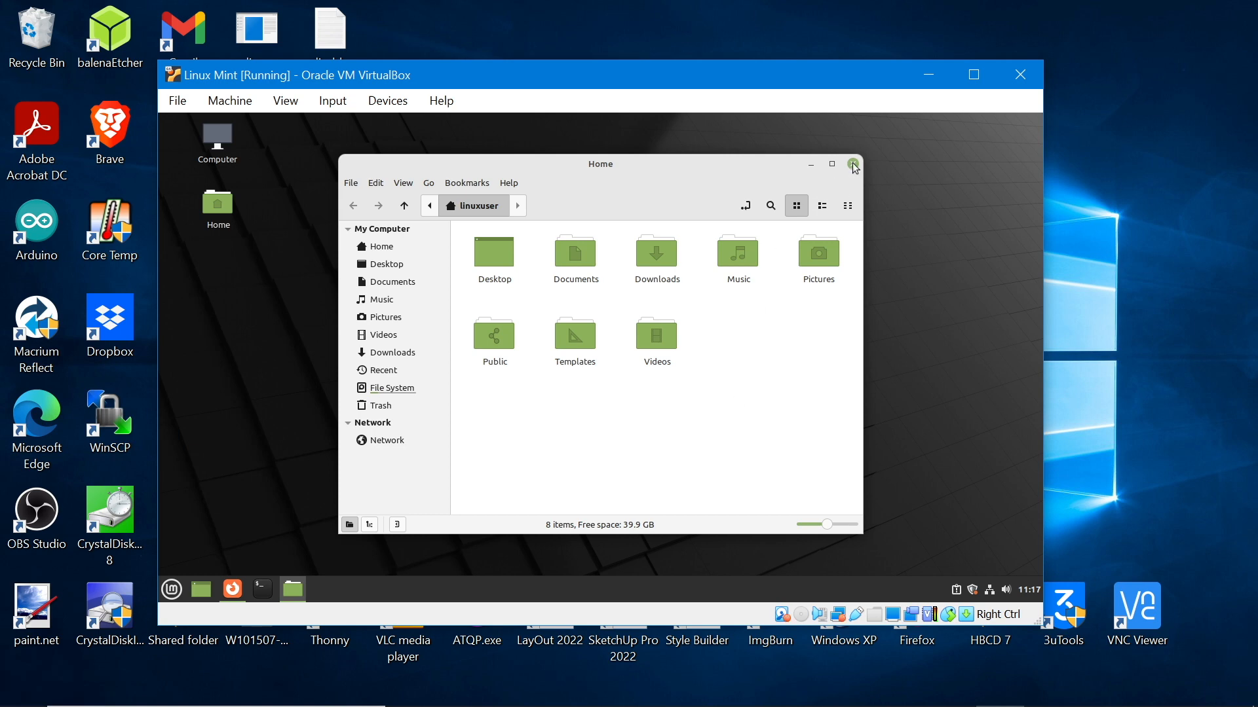
{"action": "key", "text": "alt+F4"}
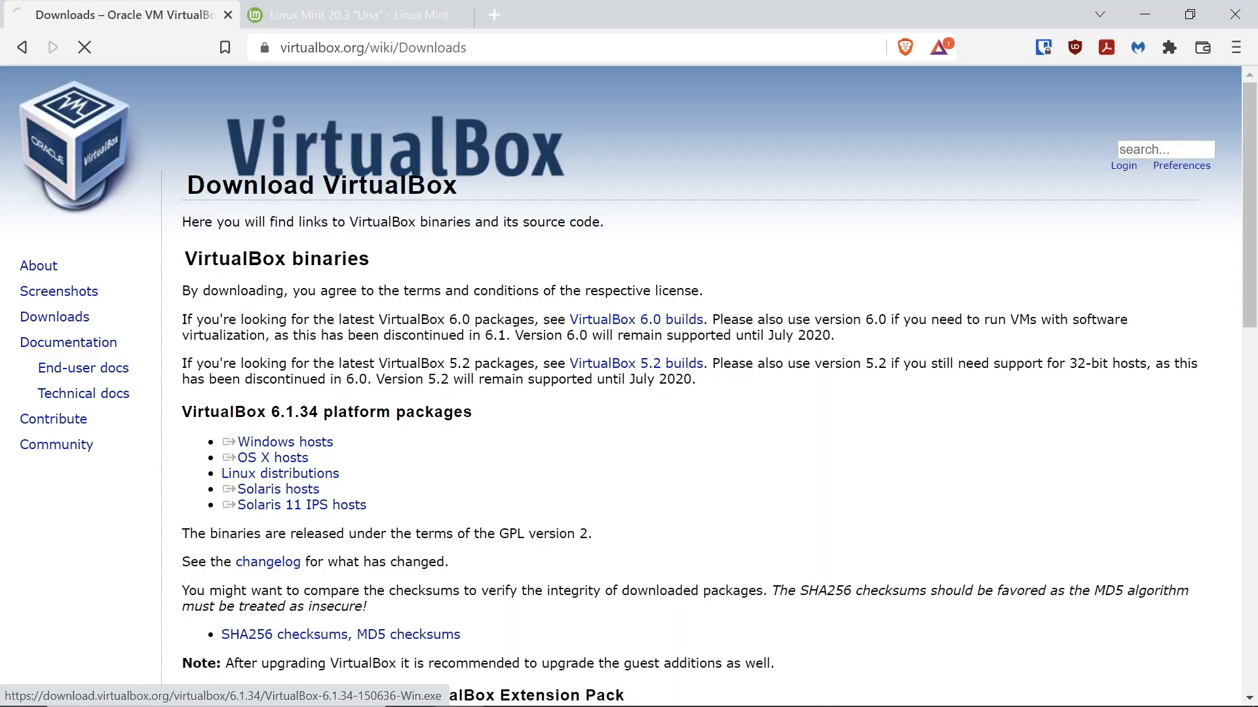
Download the VirtualBox Windows-host installer and the Mint 20.3 ISO from the advancedhosters.com mirror
{"action": "left_click", "coordinate": [524, 353]}
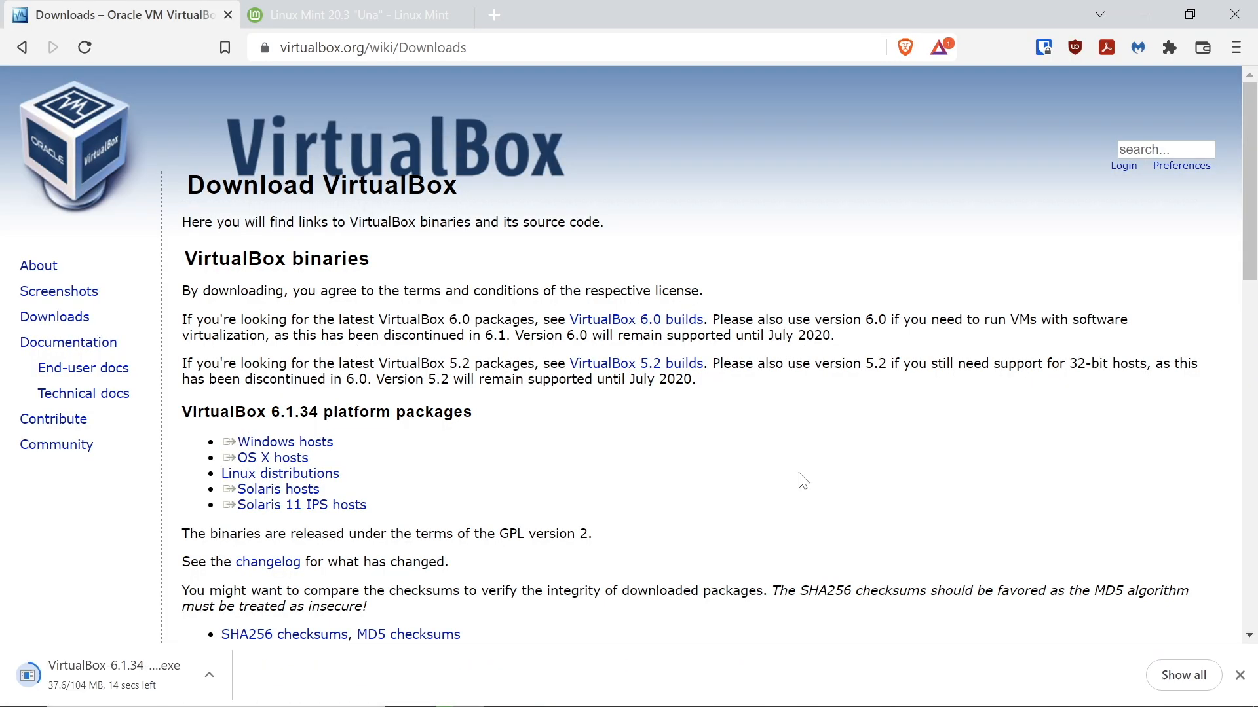
{"action": "left_click", "coordinate": [355, 18]}
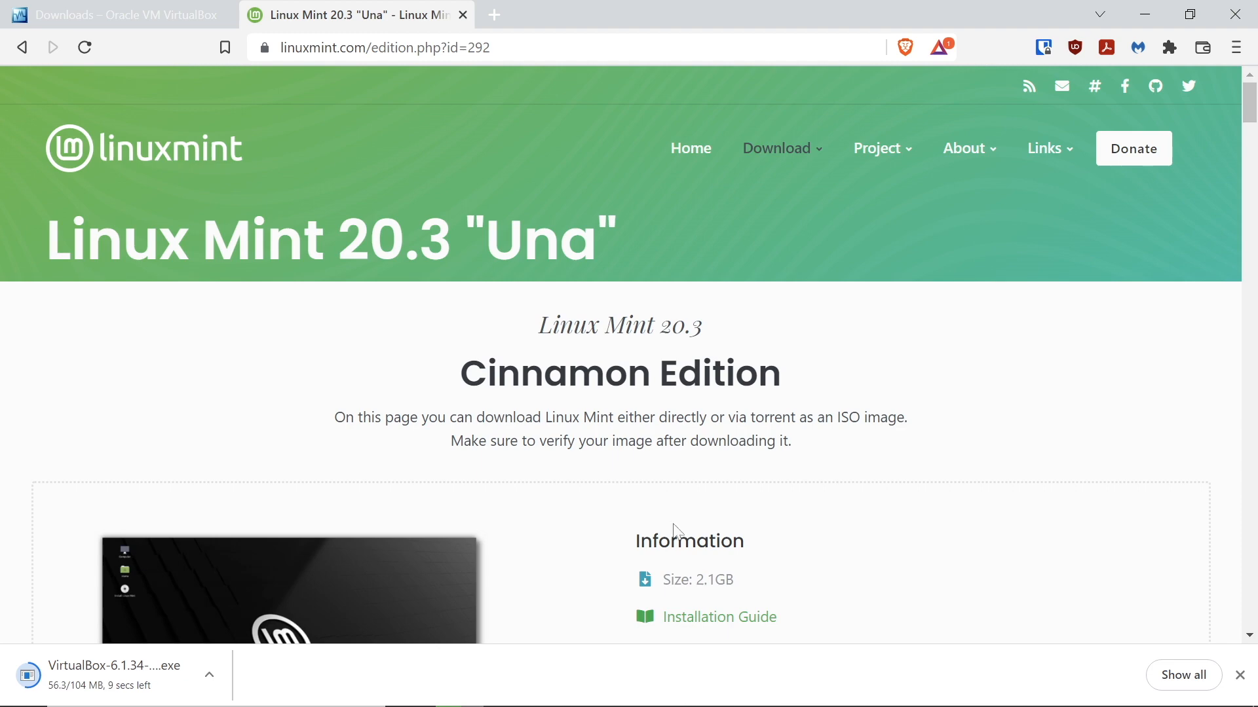
{"action": "scroll", "coordinate": [673, 533], "scroll_direction": "down", "scroll_amount": 7}
{"action": "scroll", "coordinate": [627, 463], "scroll_direction": "up", "scroll_amount": 6}
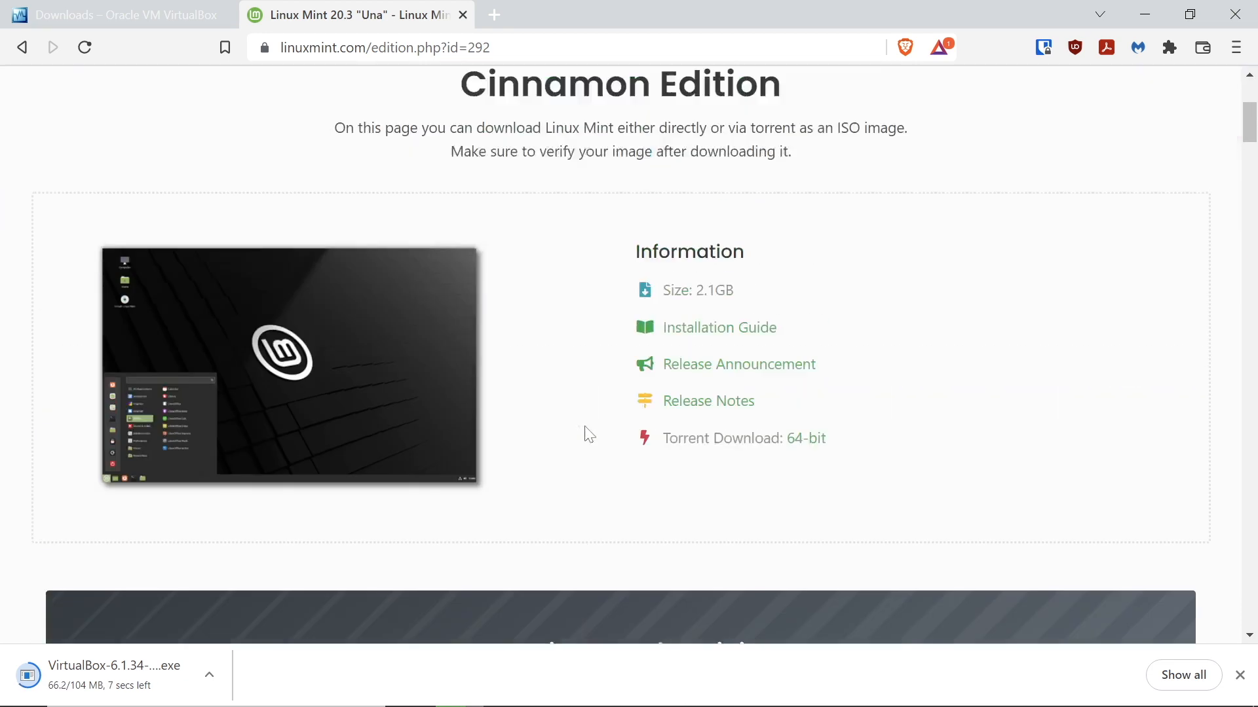
{"action": "scroll", "coordinate": [606, 393], "scroll_direction": "down", "scroll_amount": 3}
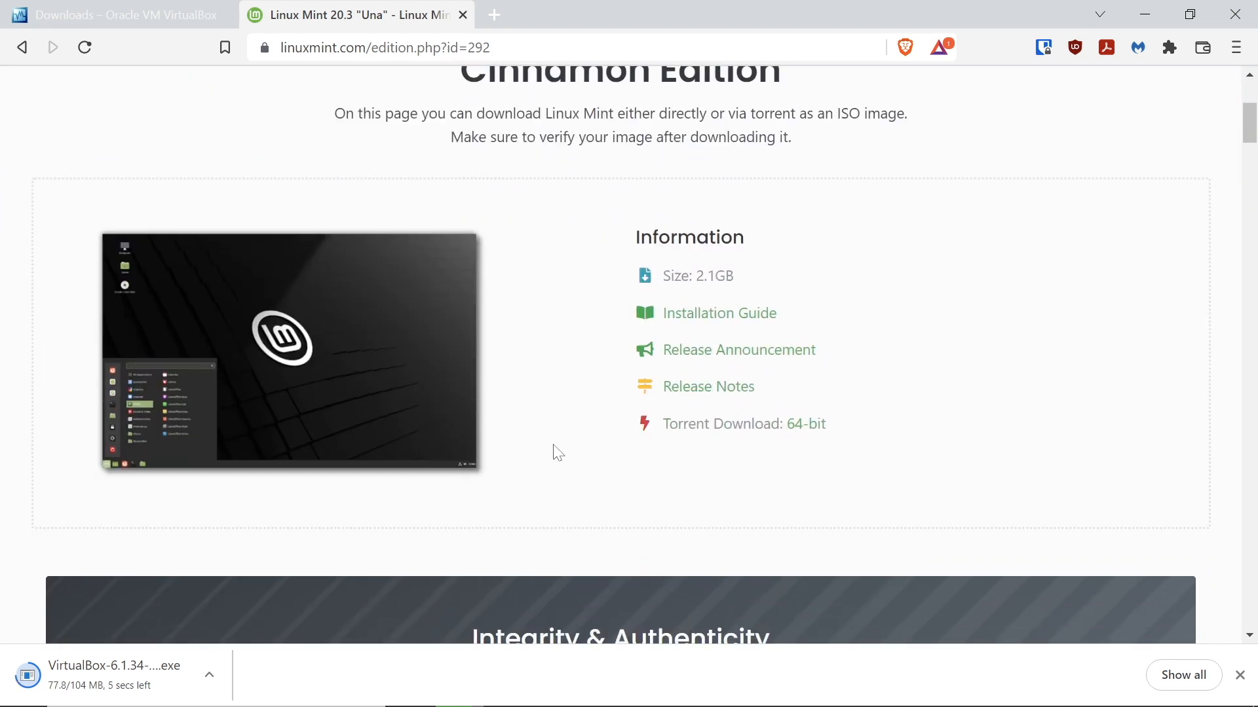
{"action": "scroll", "coordinate": [555, 451], "scroll_direction": "down", "scroll_amount": 10}
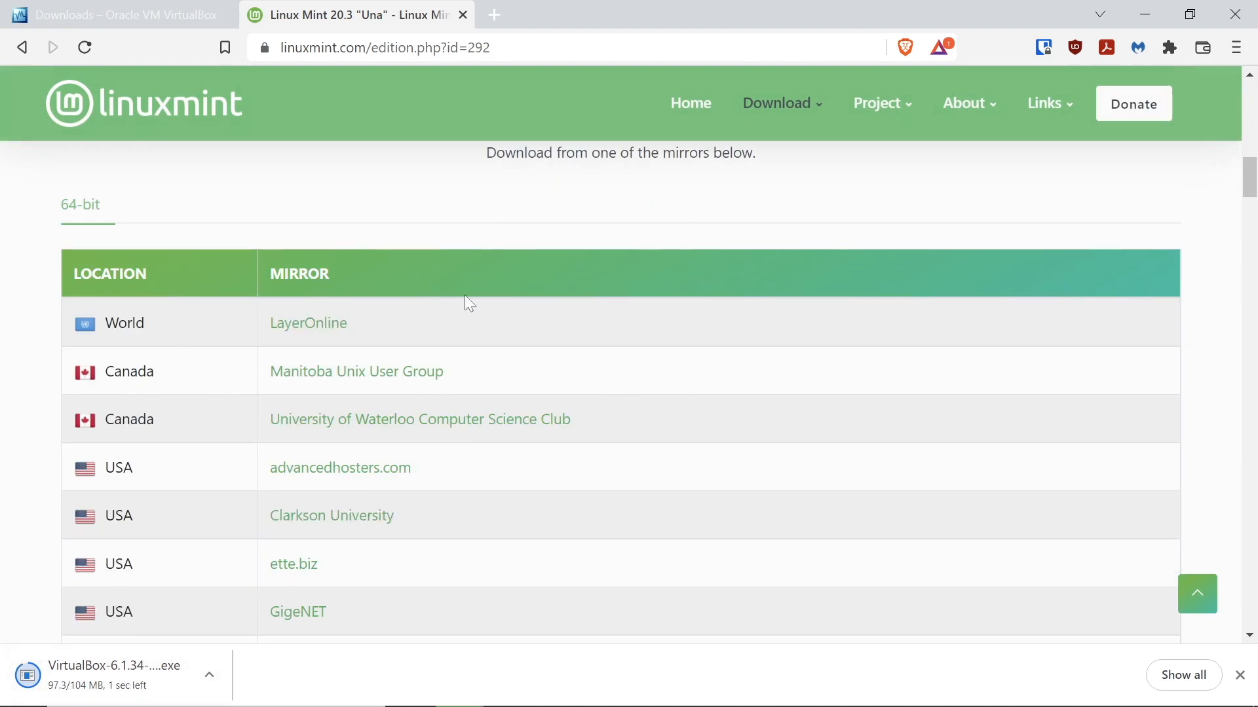
{"action": "left_click", "coordinate": [389, 478]}
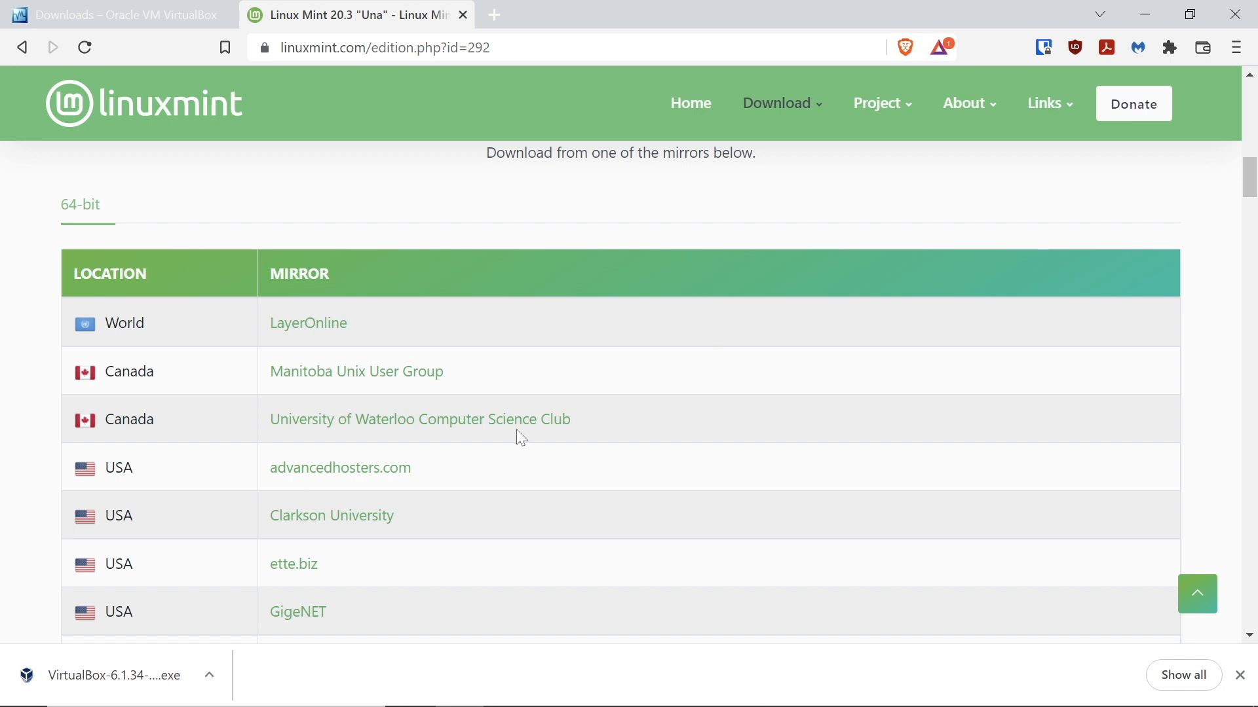
{"action": "left_click", "coordinate": [898, 687]}
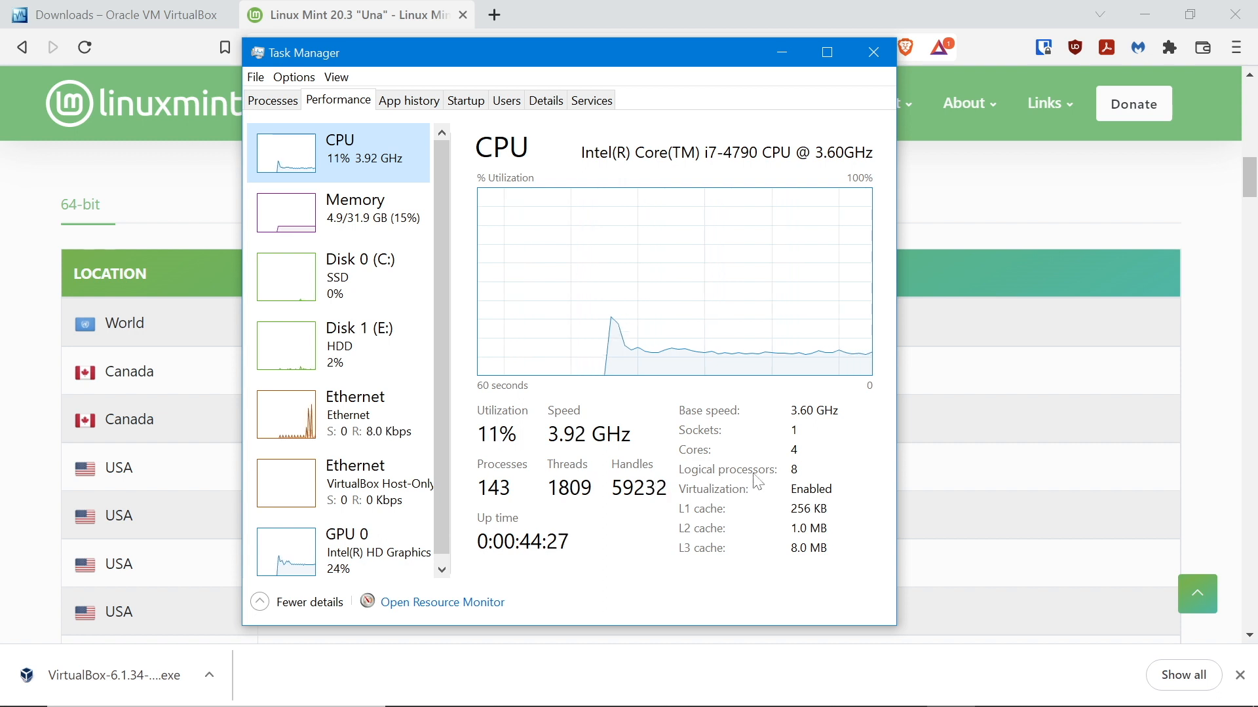
Close Task Manager after confirming virtualization is enabled, then minimize Brave
{"action": "left_click", "coordinate": [872, 57]}
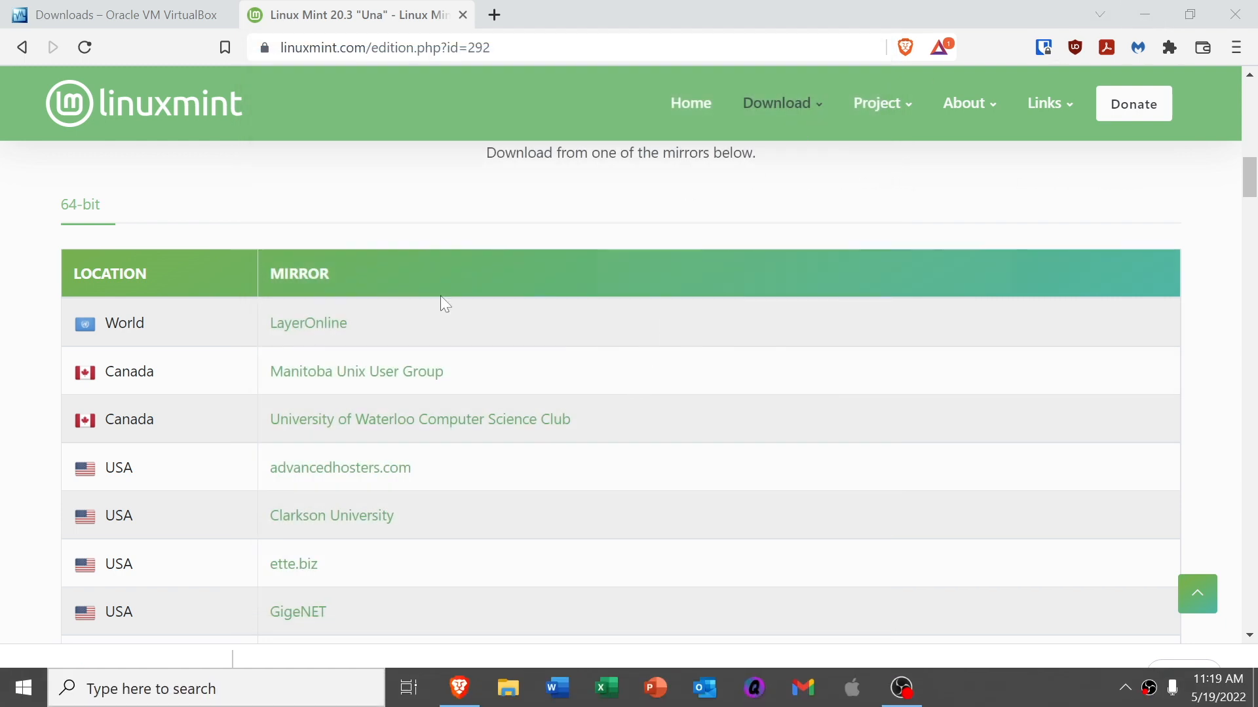
{"action": "left_click", "coordinate": [16, 547]}
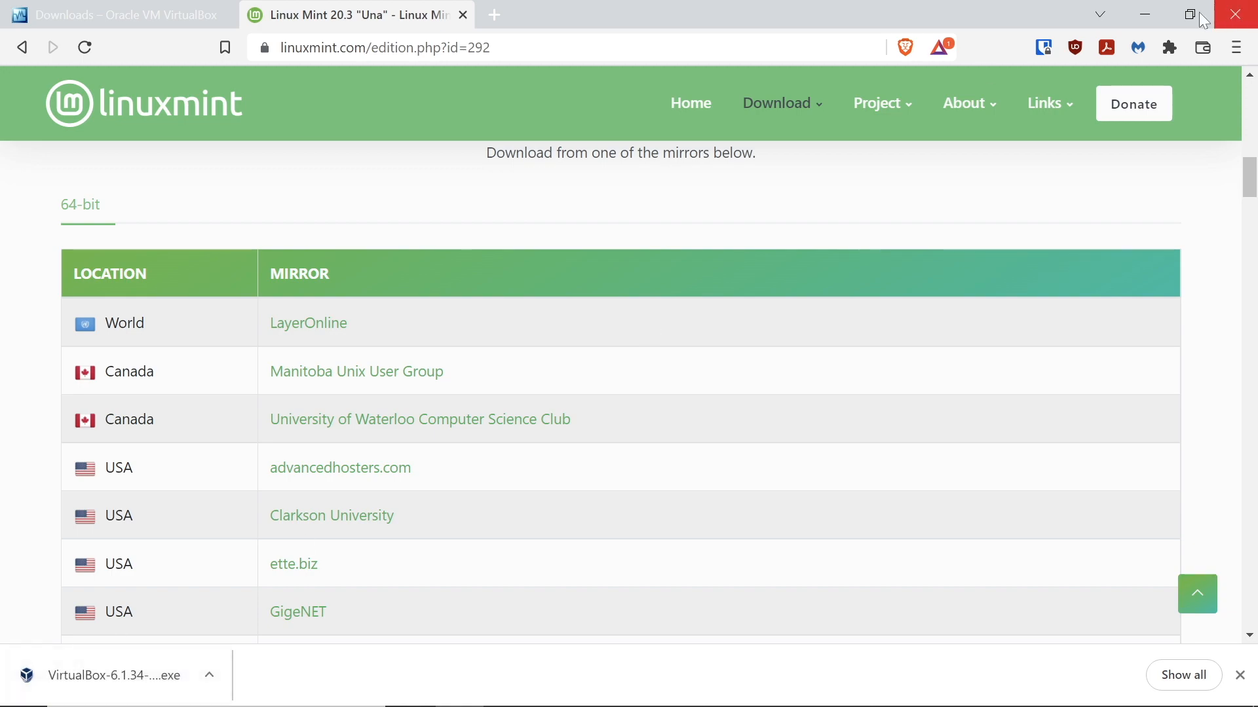
{"action": "left_click", "coordinate": [1146, 14]}
Move the installer icon below the Mint ISO, then cancel and exit the VirtualBox setup wizard
{"action": "left_click_drag", "start_coordinate": [277, 162], "coordinate": [645, 357]}
{"action": "left_click", "coordinate": [817, 454]}
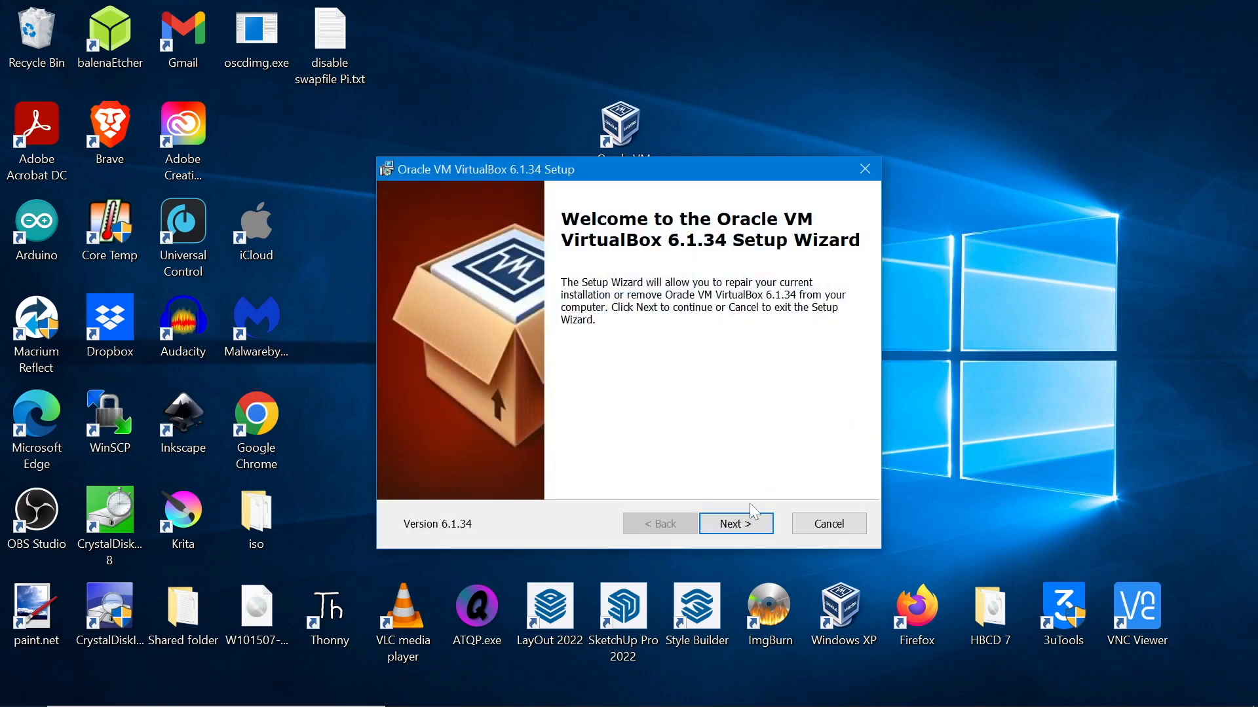
{"action": "left_click", "coordinate": [735, 523]}
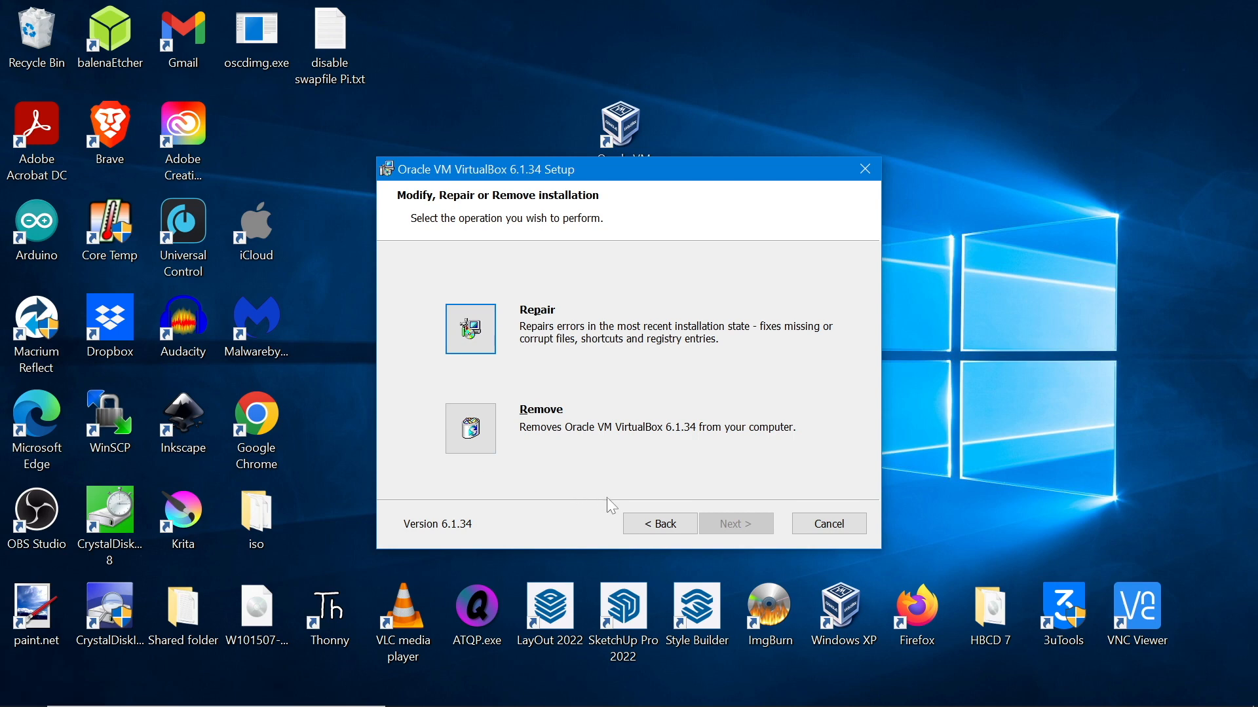
{"action": "left_click", "coordinate": [640, 531]}
{"action": "left_click", "coordinate": [829, 524]}
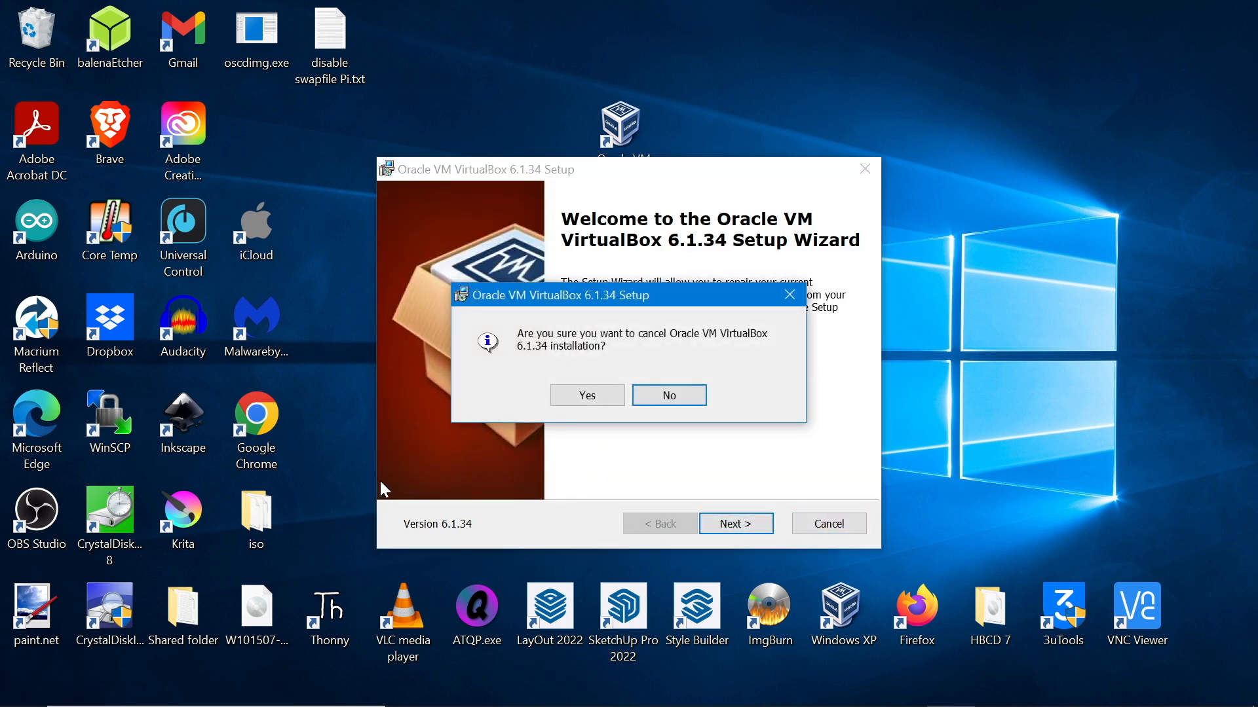
{"action": "left_click", "coordinate": [581, 396]}
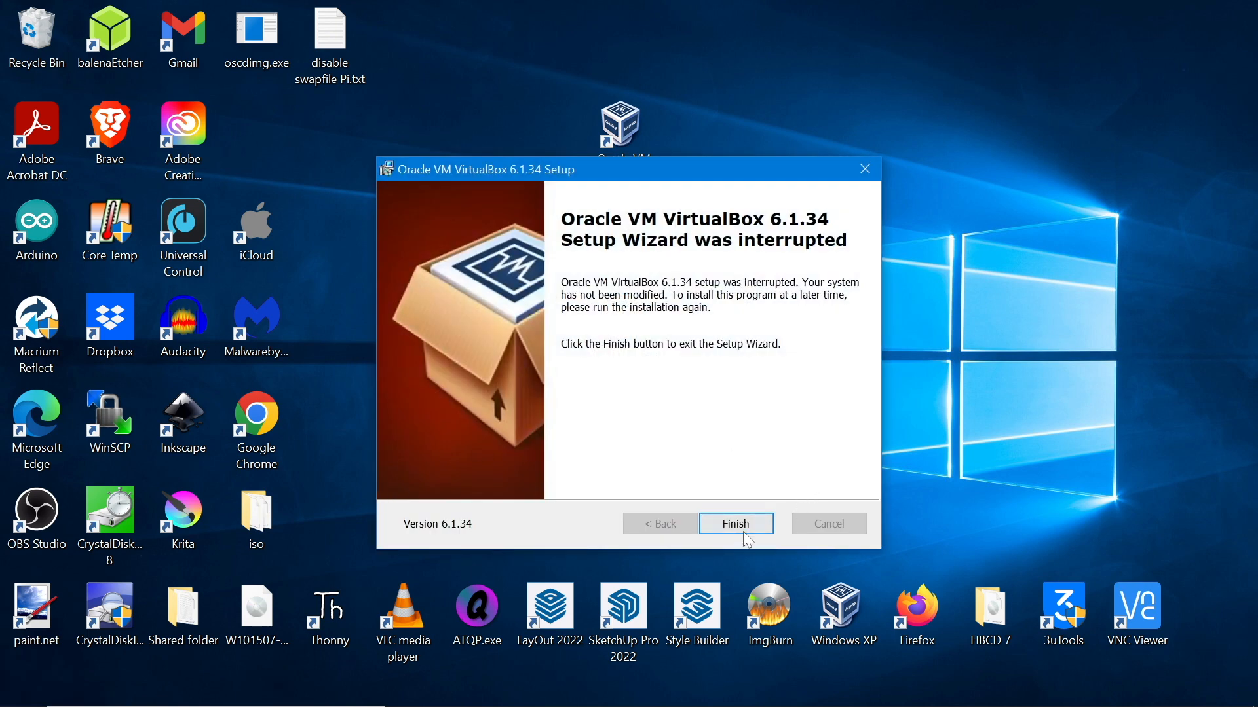
{"action": "left_click", "coordinate": [745, 535]}
{"action": "left_click", "coordinate": [658, 237]}
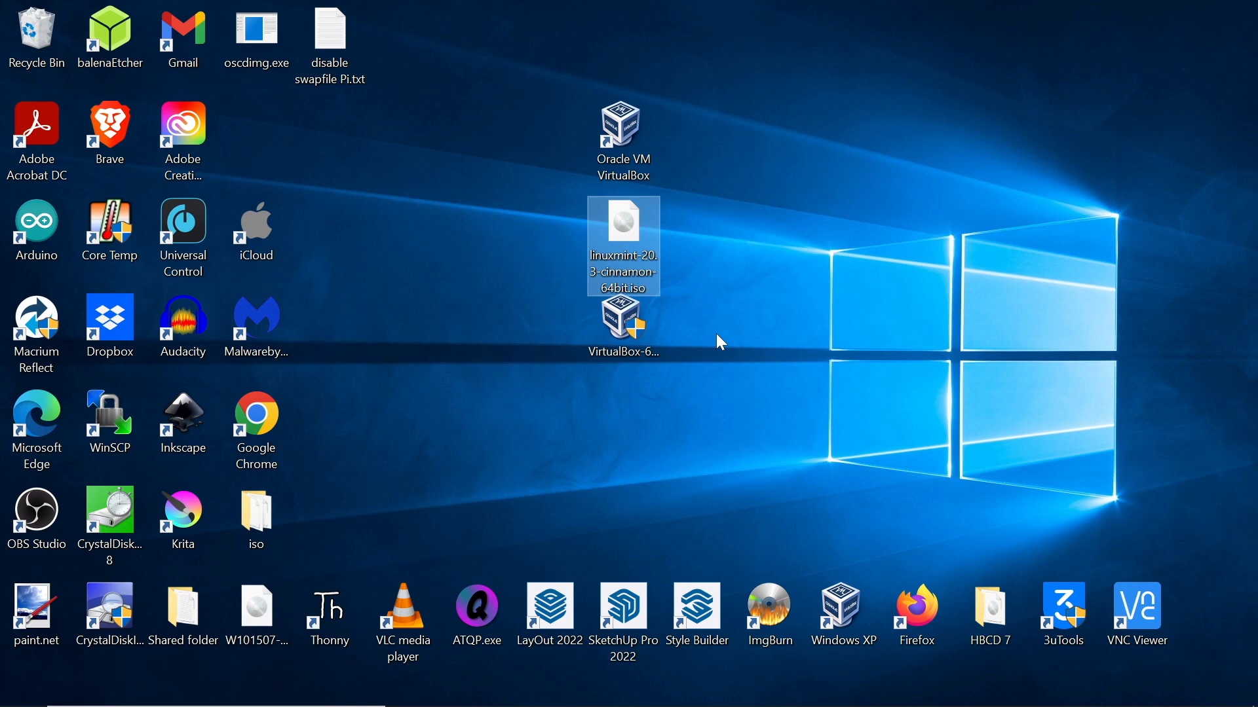
Launch VirtualBox Manager from the desktop shortcut and begin creating a new machine
{"action": "left_click", "coordinate": [611, 161]}
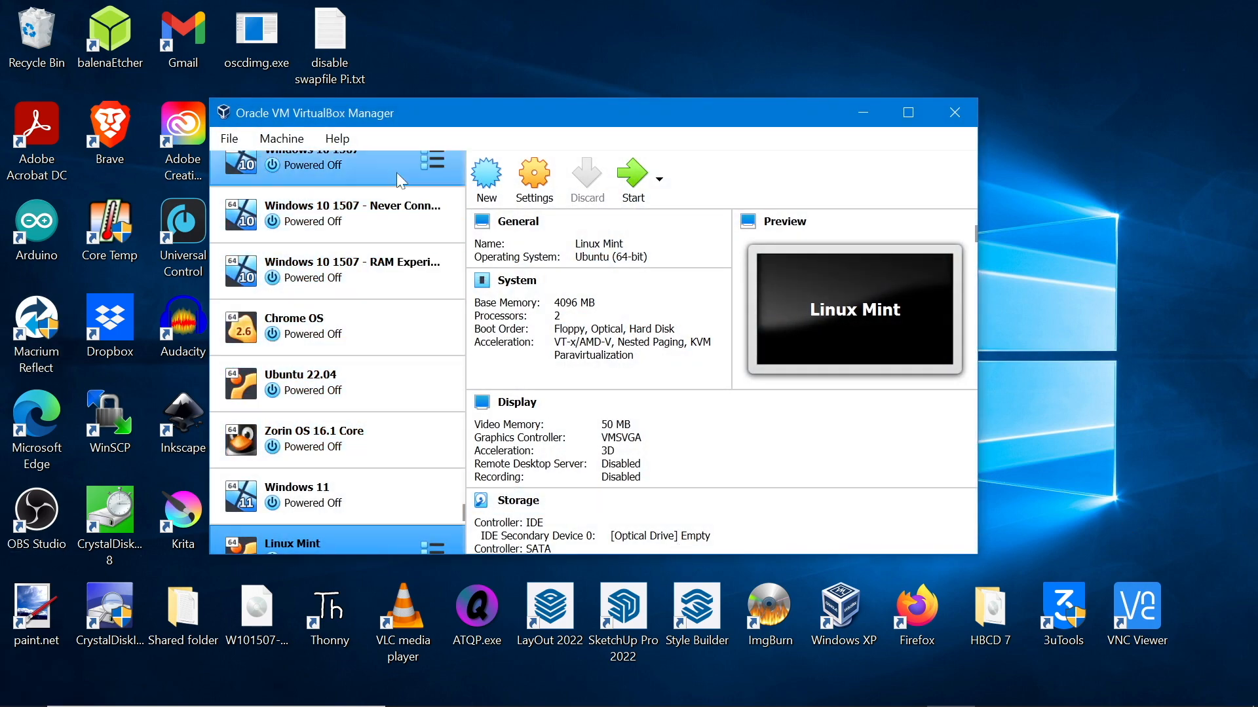
{"action": "scroll", "coordinate": [396, 473], "scroll_direction": "up", "scroll_amount": 5}
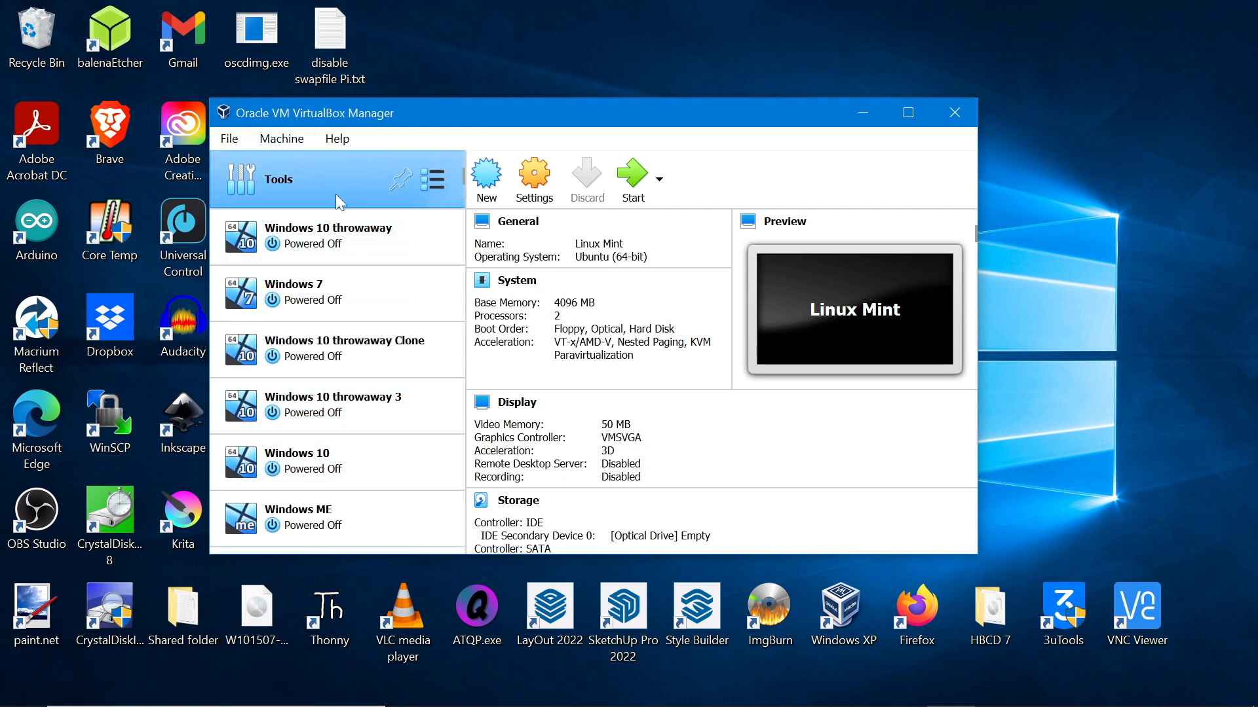
{"action": "left_click", "coordinate": [487, 190]}
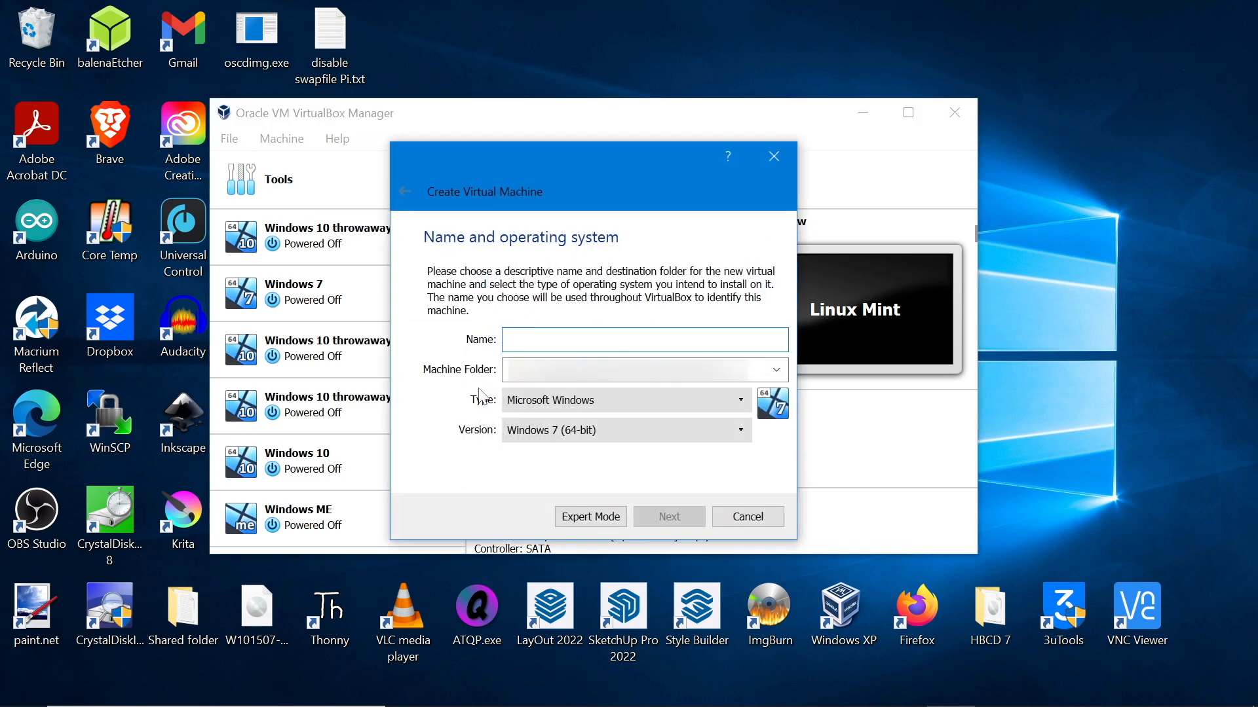
Name the machine 'Linux Mint tutorial', keep Linux / Ubuntu (64-bit), and continue
{"action": "type", "text": "Linux mi"}
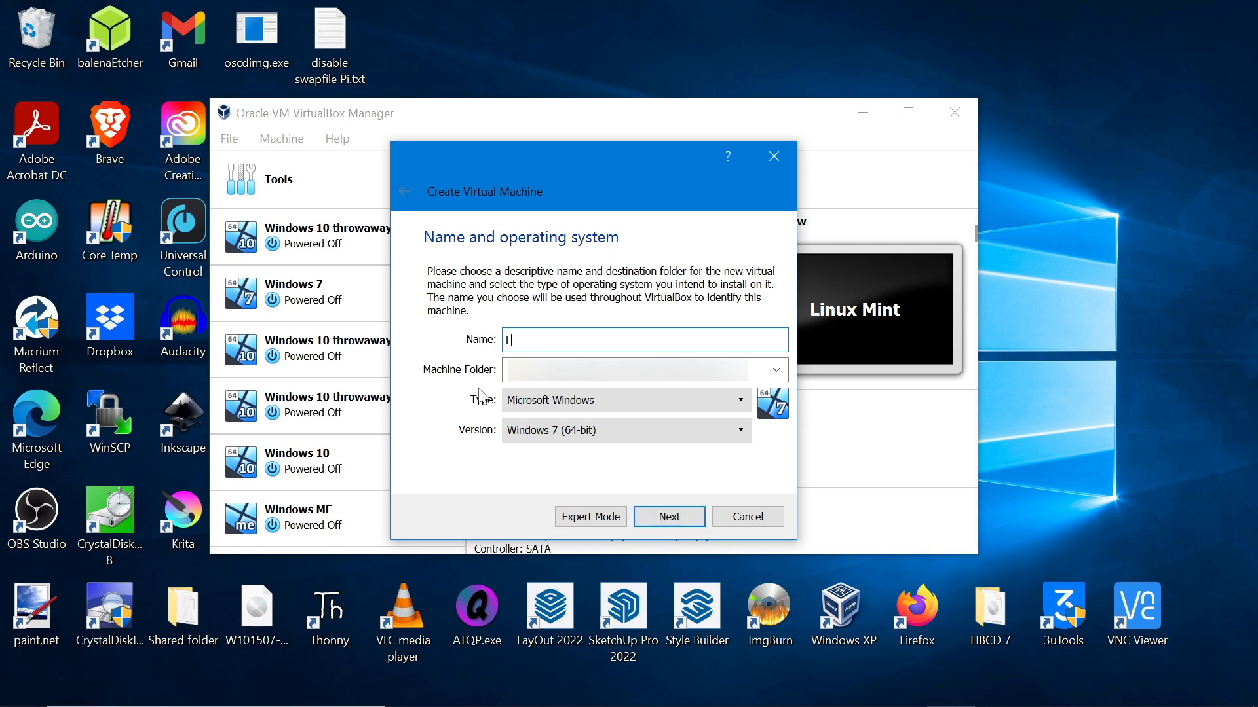
{"action": "key", "text": "BackSpace"}
{"action": "key", "text": "BackSpace"}
{"action": "type", "text": "Mint tu"}
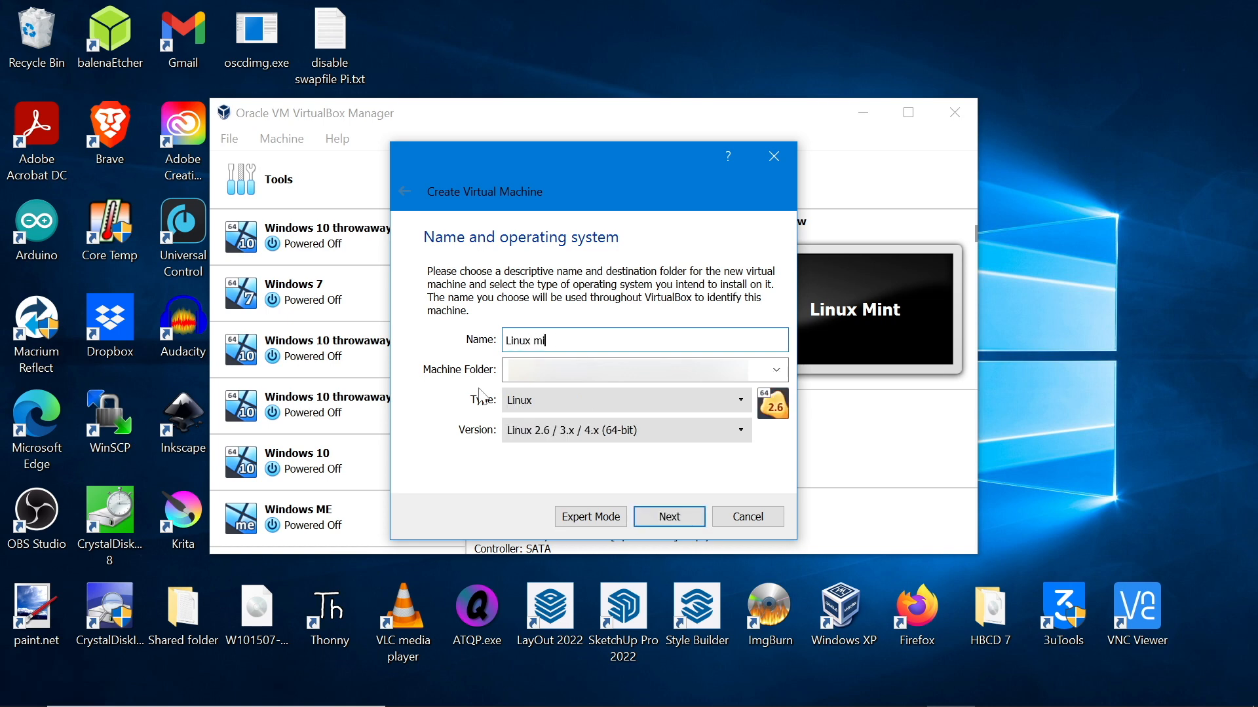
{"action": "type", "text": "torial"}
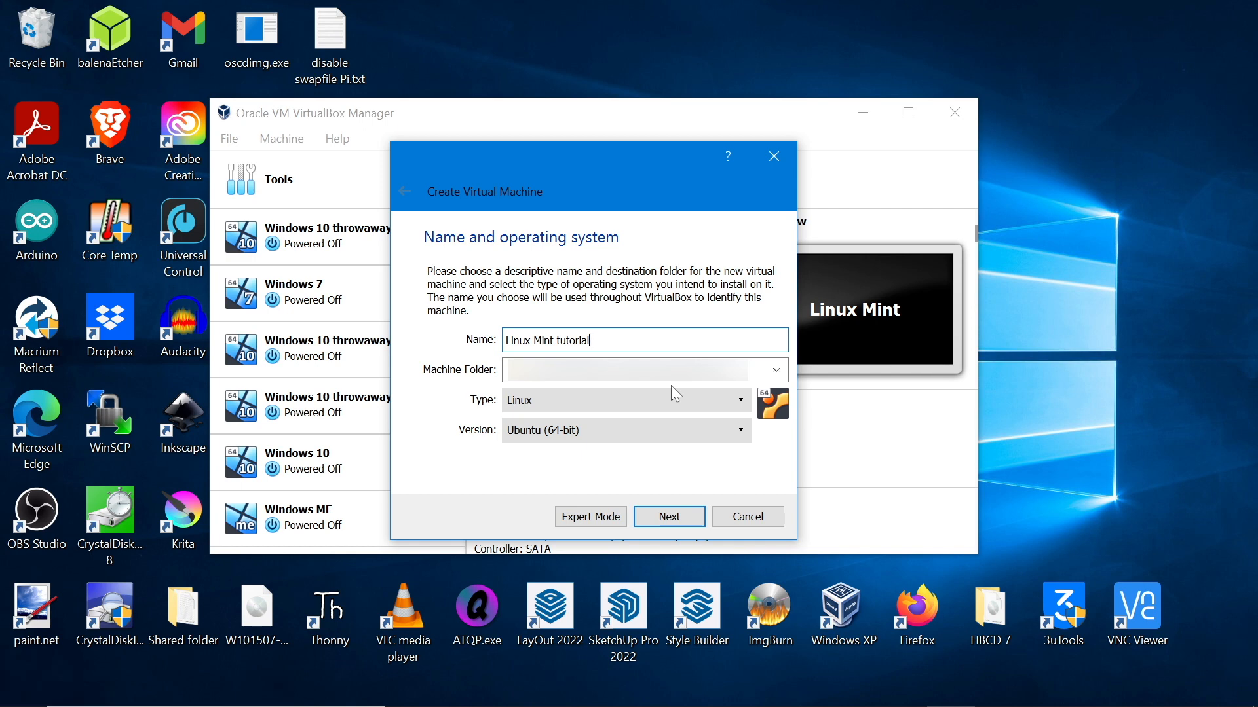
{"action": "left_click", "coordinate": [635, 430]}
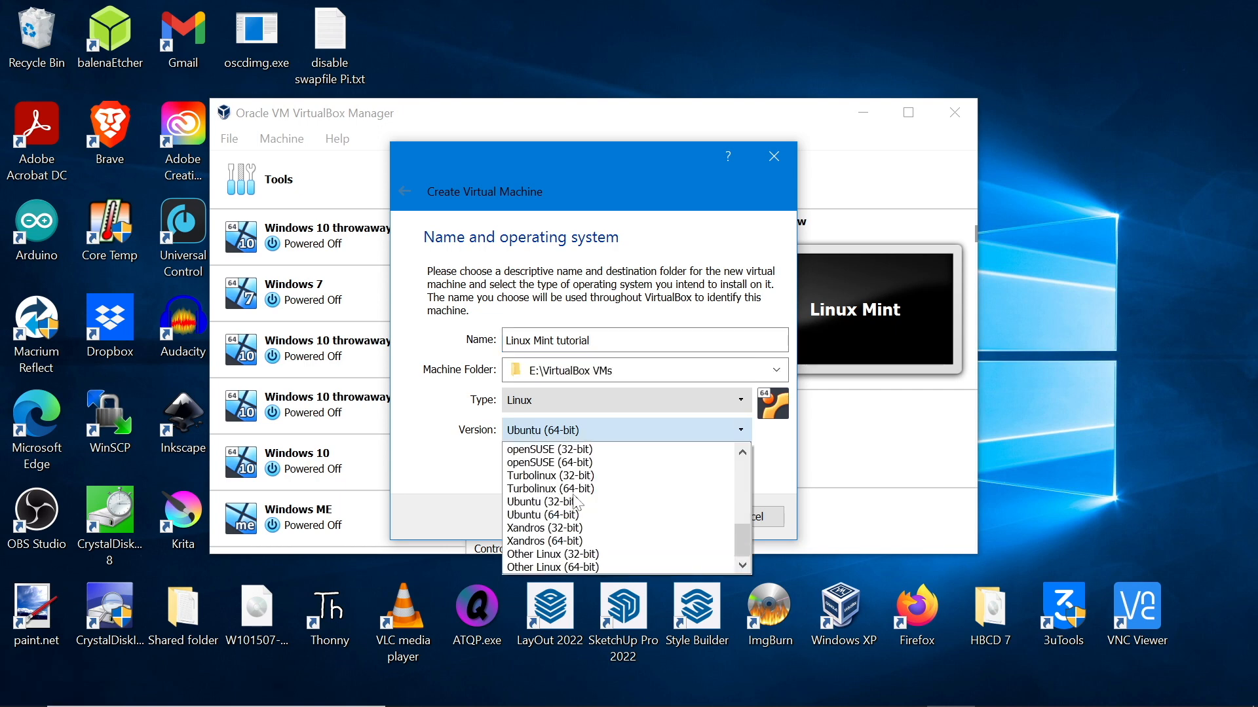
{"action": "scroll", "coordinate": [576, 503], "scroll_direction": "up", "scroll_amount": 6}
{"action": "scroll", "coordinate": [583, 501], "scroll_direction": "down", "scroll_amount": 6}
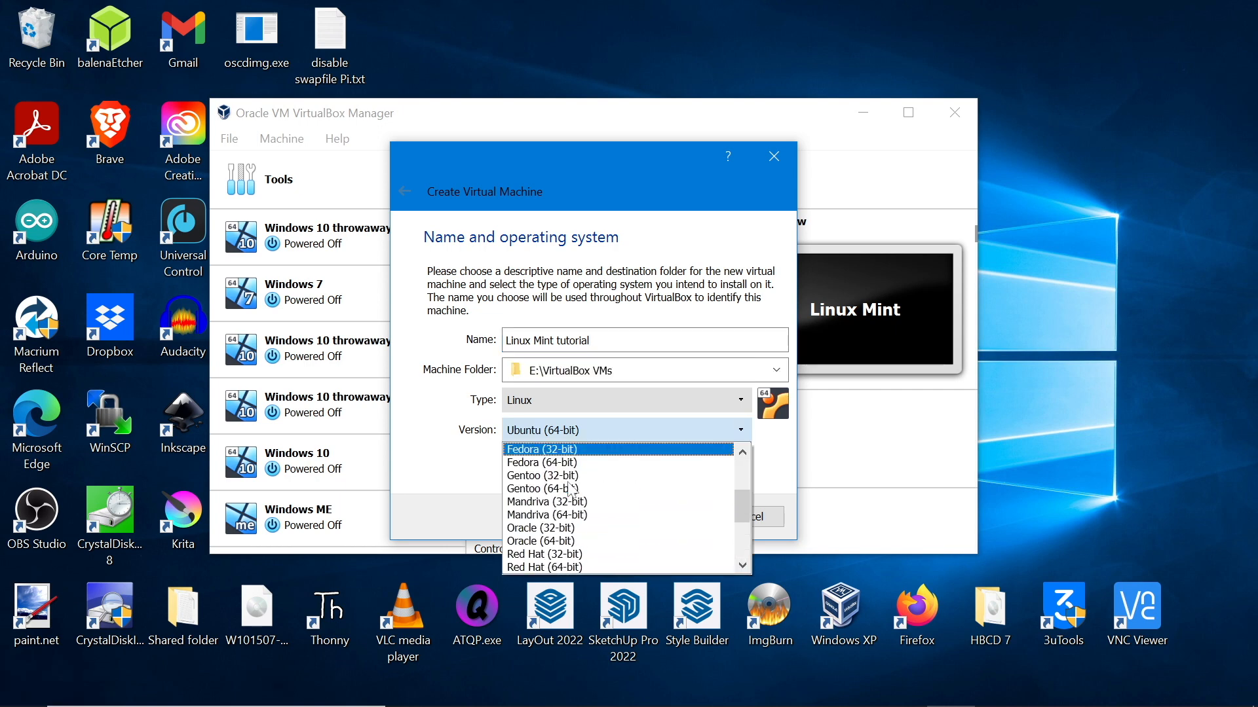
{"action": "left_click", "coordinate": [448, 473]}
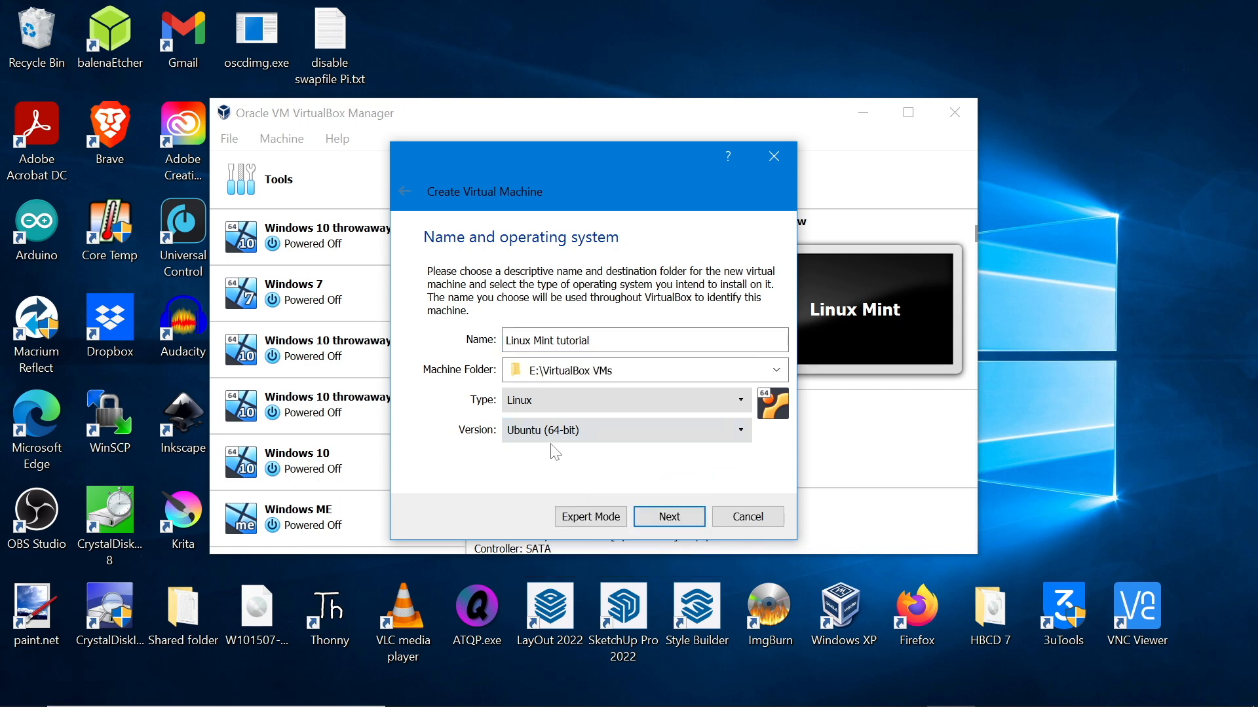
{"action": "left_click", "coordinate": [670, 518]}
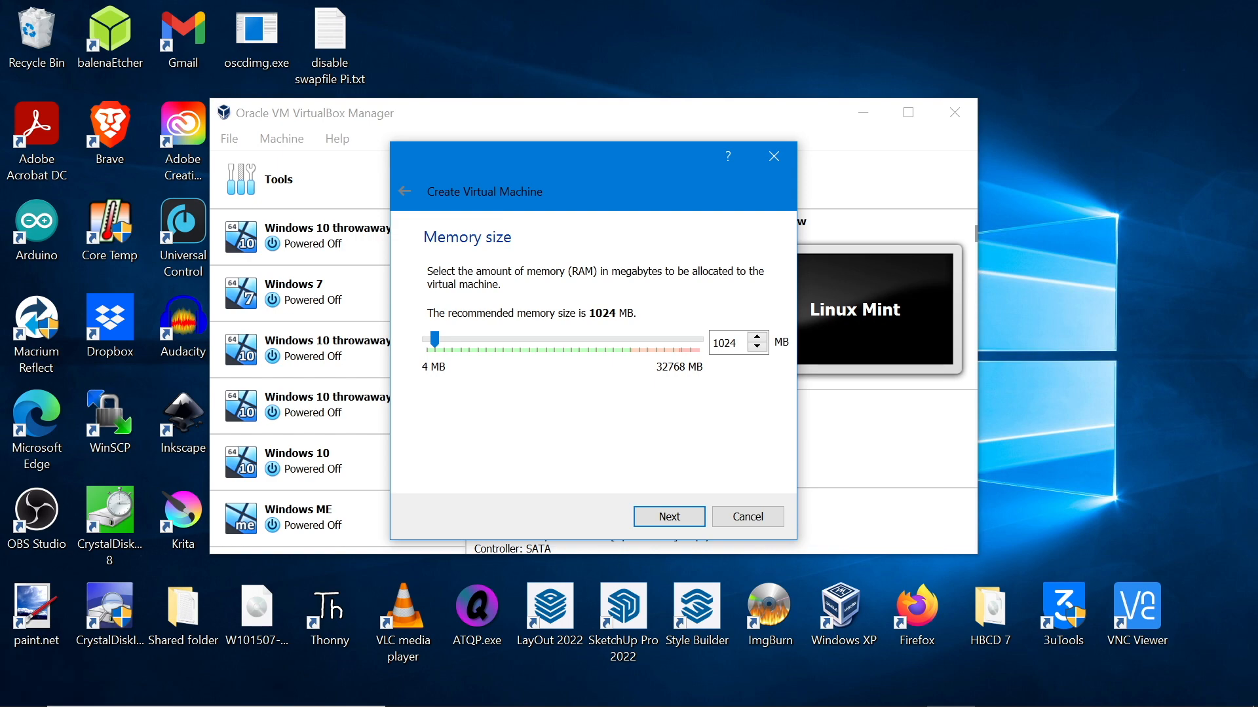
Check host RAM in Task Manager, then raise the VM's memory to 4096 MB and continue
{"action": "right_click", "coordinate": [1028, 676]}
{"action": "left_click", "coordinate": [1049, 590]}
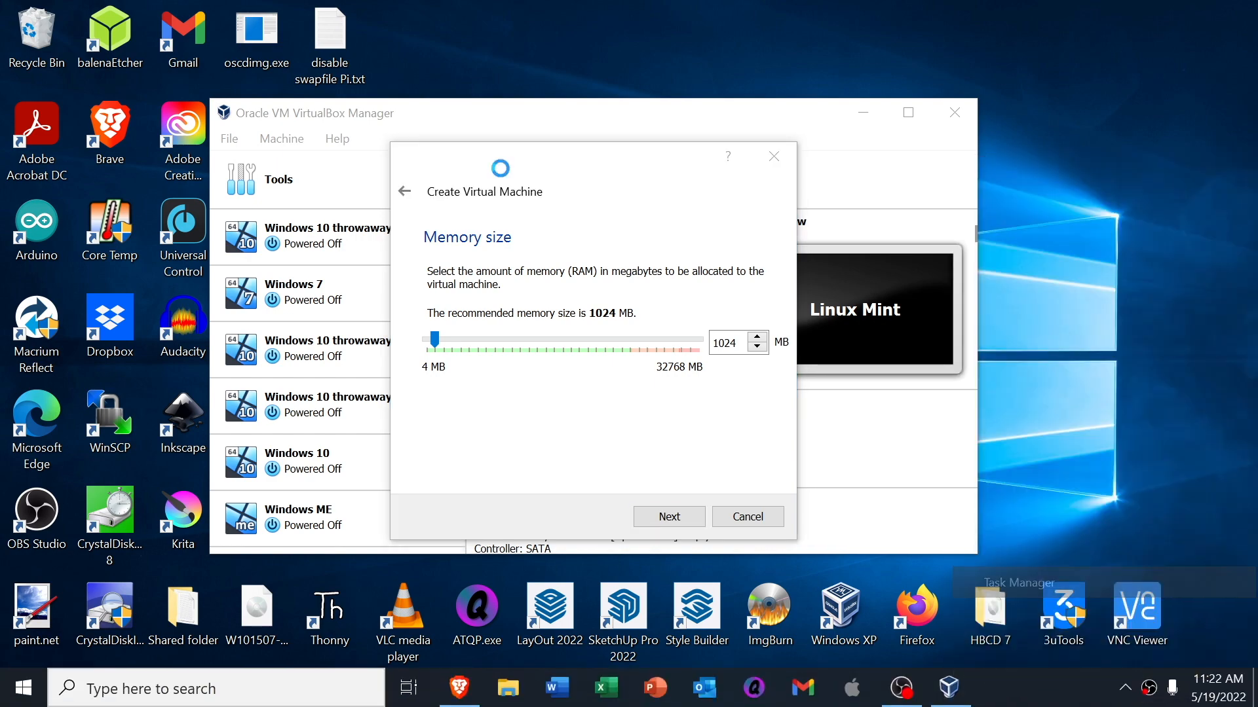
{"action": "left_click", "coordinate": [338, 98]}
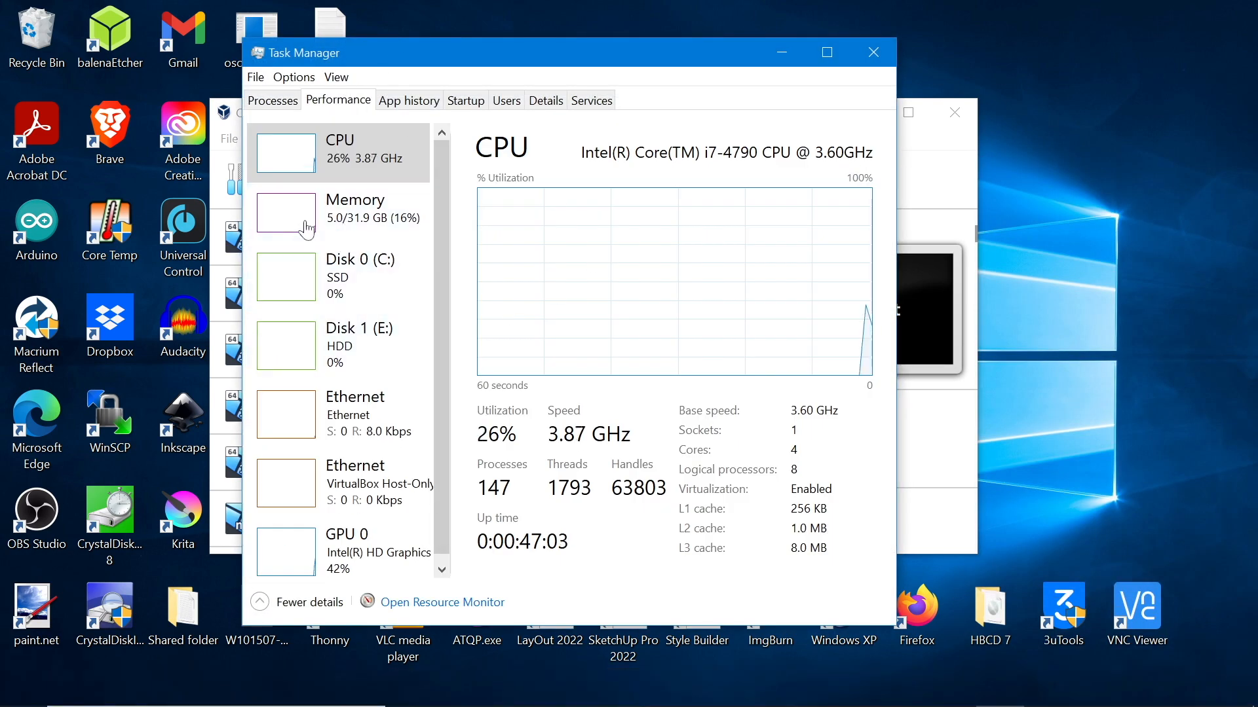
{"action": "left_click", "coordinate": [361, 229]}
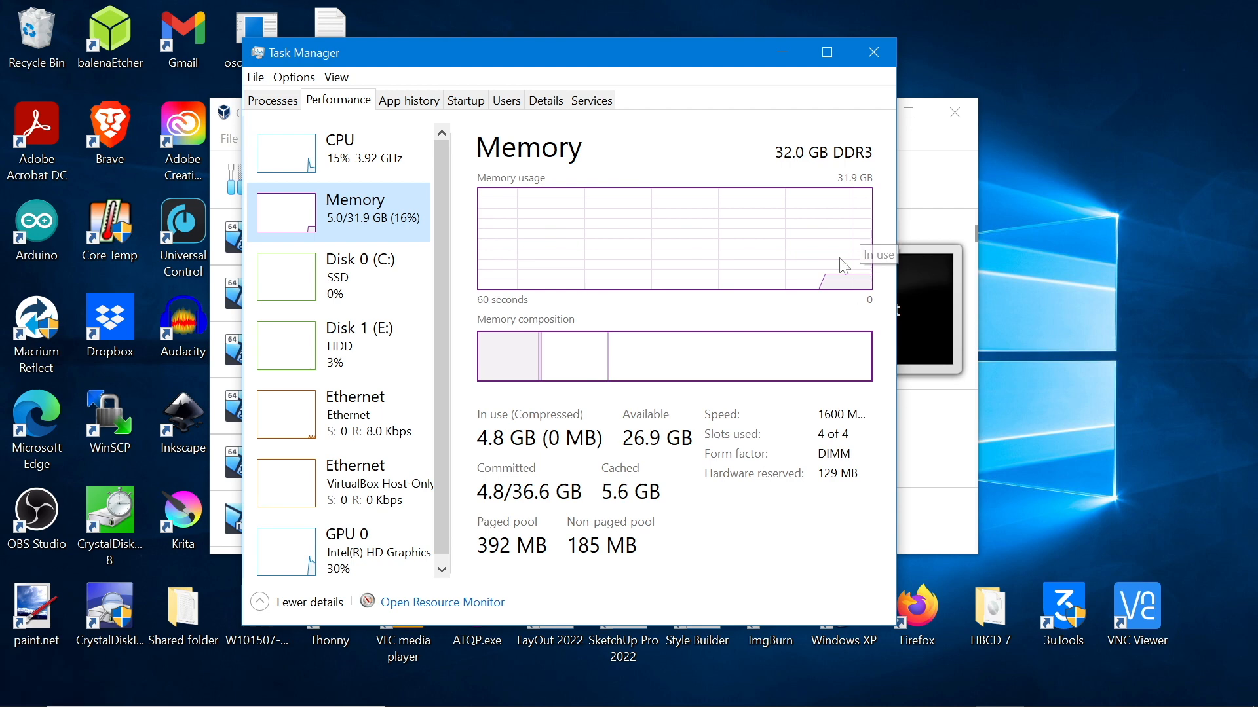
{"action": "left_click", "coordinate": [873, 52]}
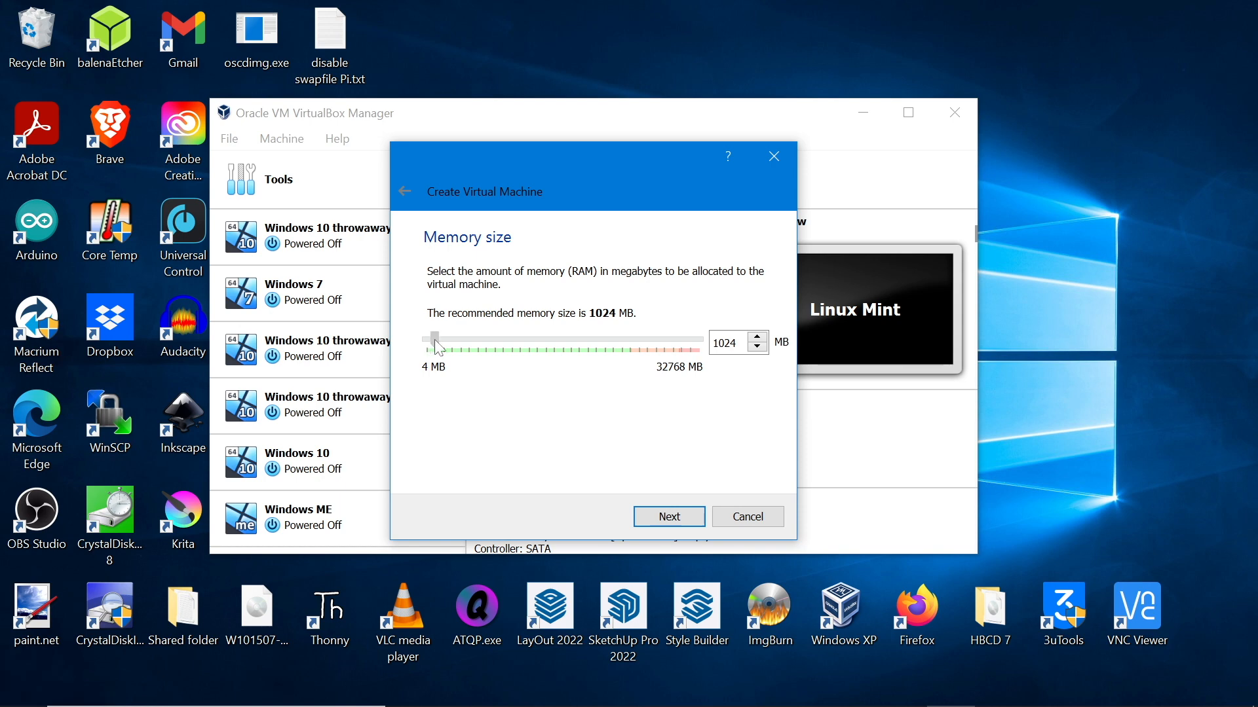
{"action": "left_click_drag", "start_coordinate": [436, 340], "coordinate": [463, 343]}
{"action": "left_click", "coordinate": [669, 516]}
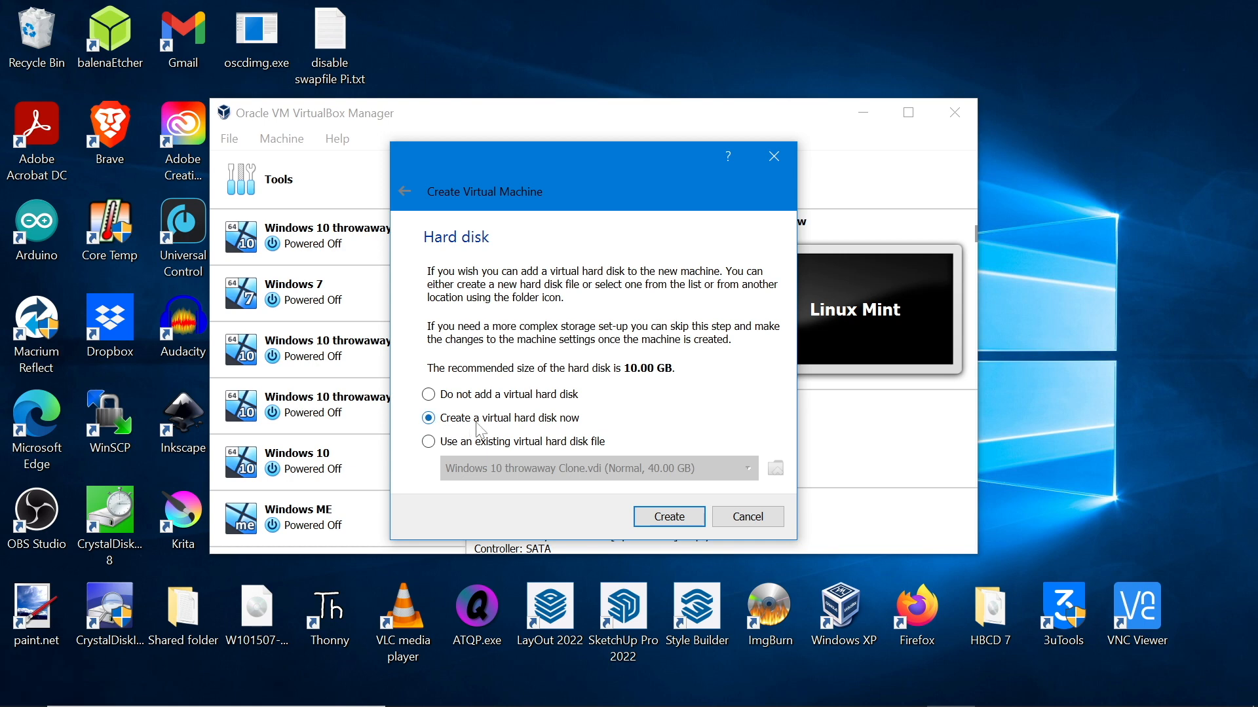
Create a dynamically allocated 30 GB VDI hard disk to finish the new machine
{"action": "left_click", "coordinate": [658, 517]}
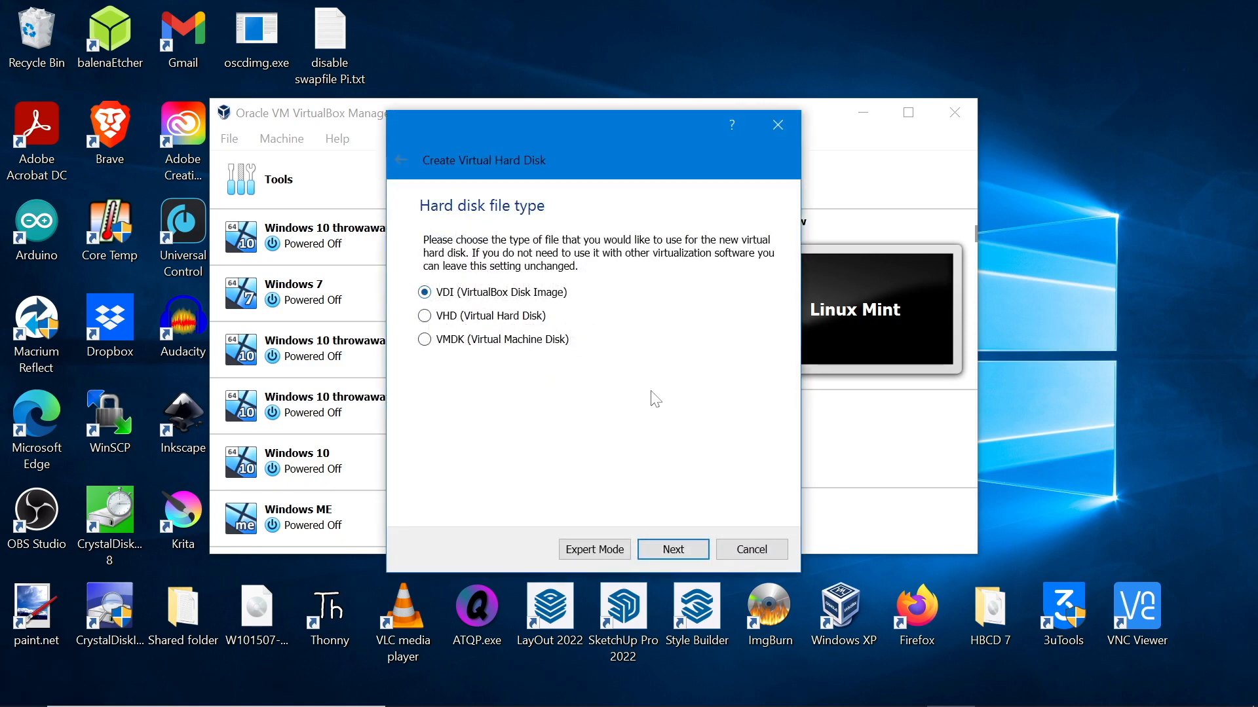
{"action": "left_click", "coordinate": [658, 549]}
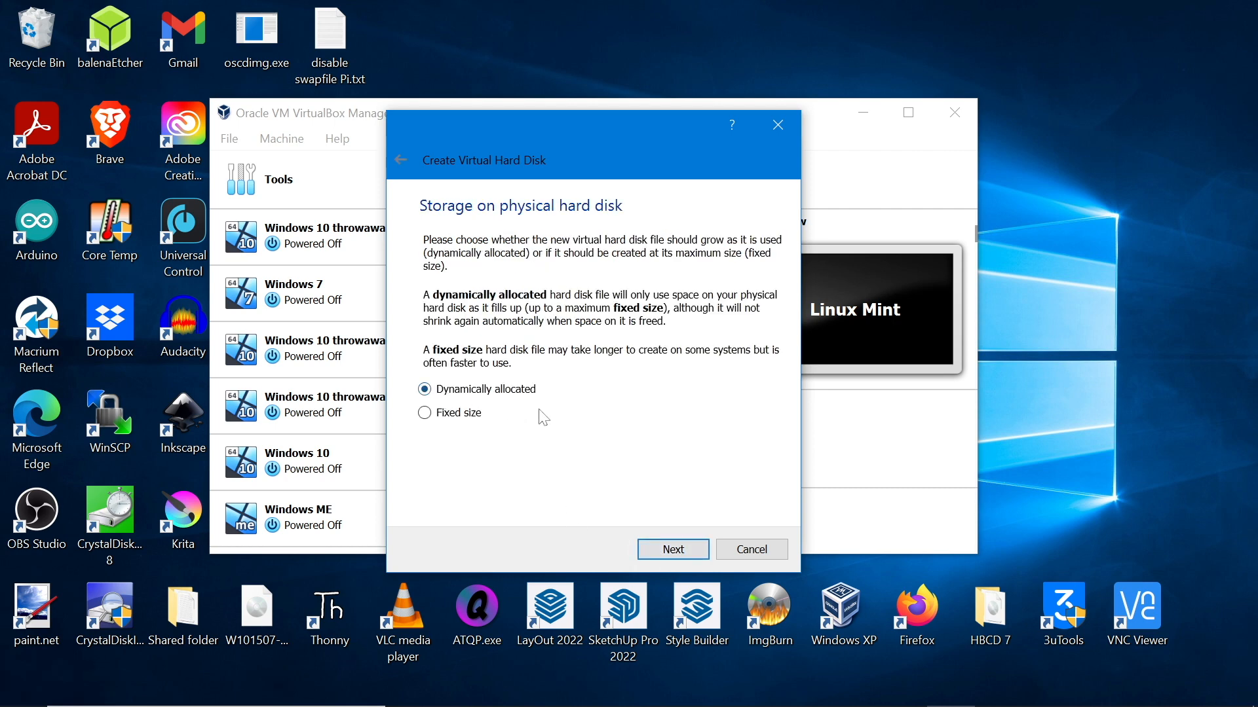
{"action": "left_click", "coordinate": [655, 551]}
{"action": "mouse_move", "coordinate": [579, 365]}
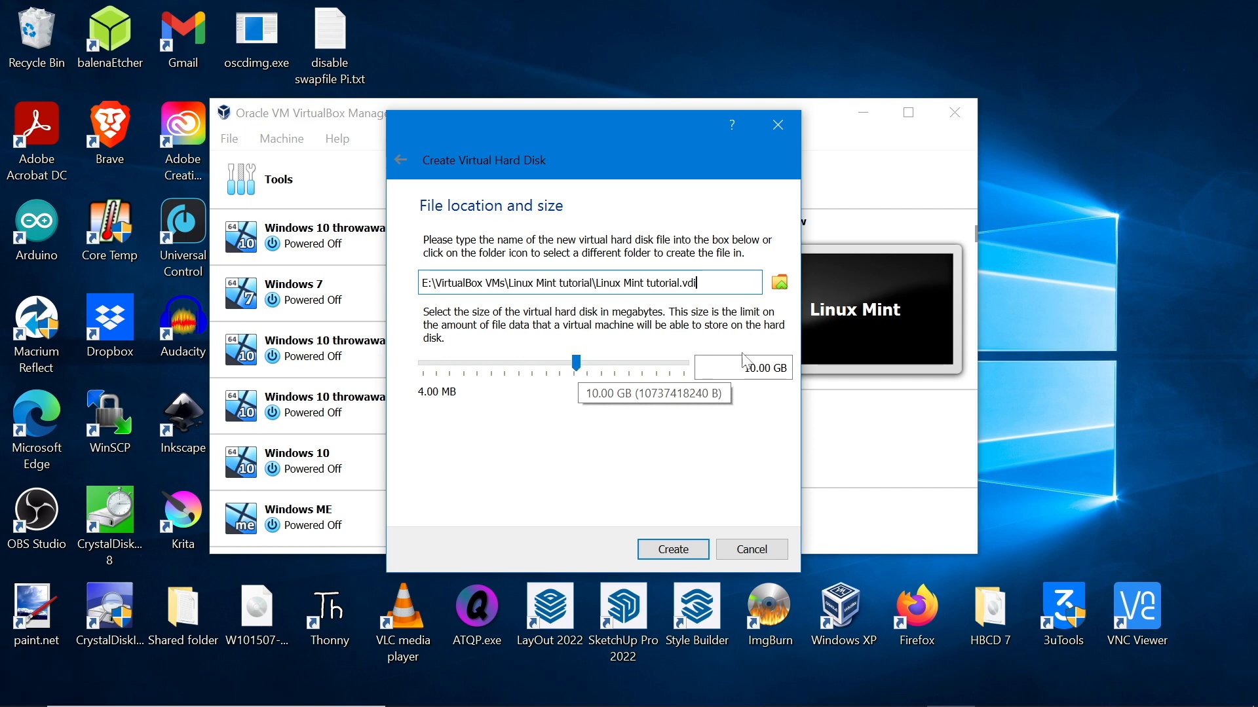
{"action": "left_click_drag", "start_coordinate": [745, 368], "coordinate": [773, 369]}
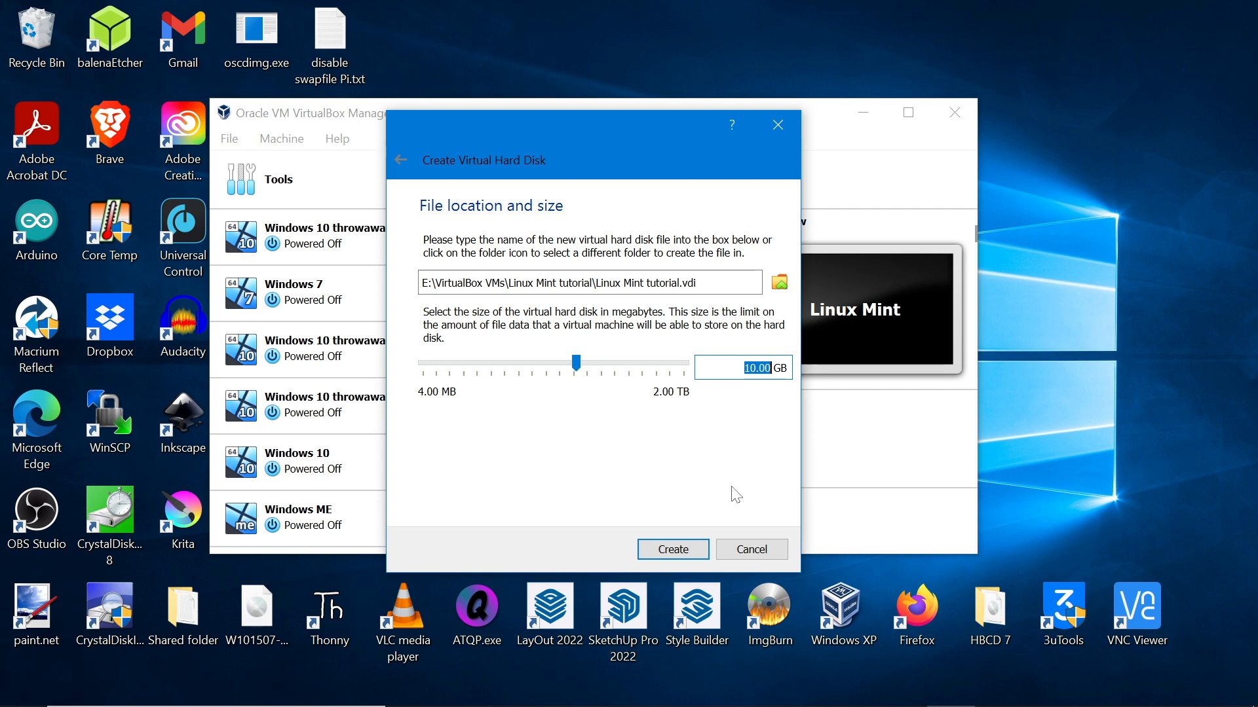
{"action": "type", "text": "30"}
{"action": "left_click", "coordinate": [688, 556]}
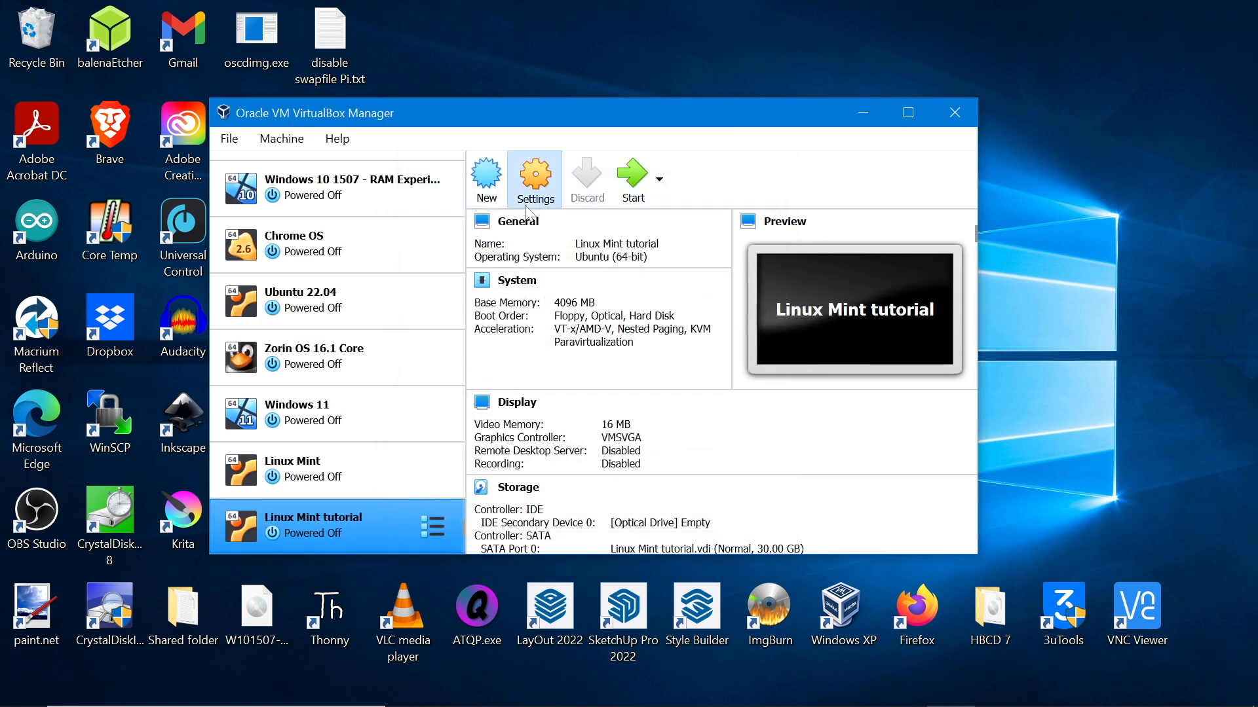
Open the VM's Settings and set System > Processor to 2 CPUs
{"action": "left_click", "coordinate": [535, 187]}
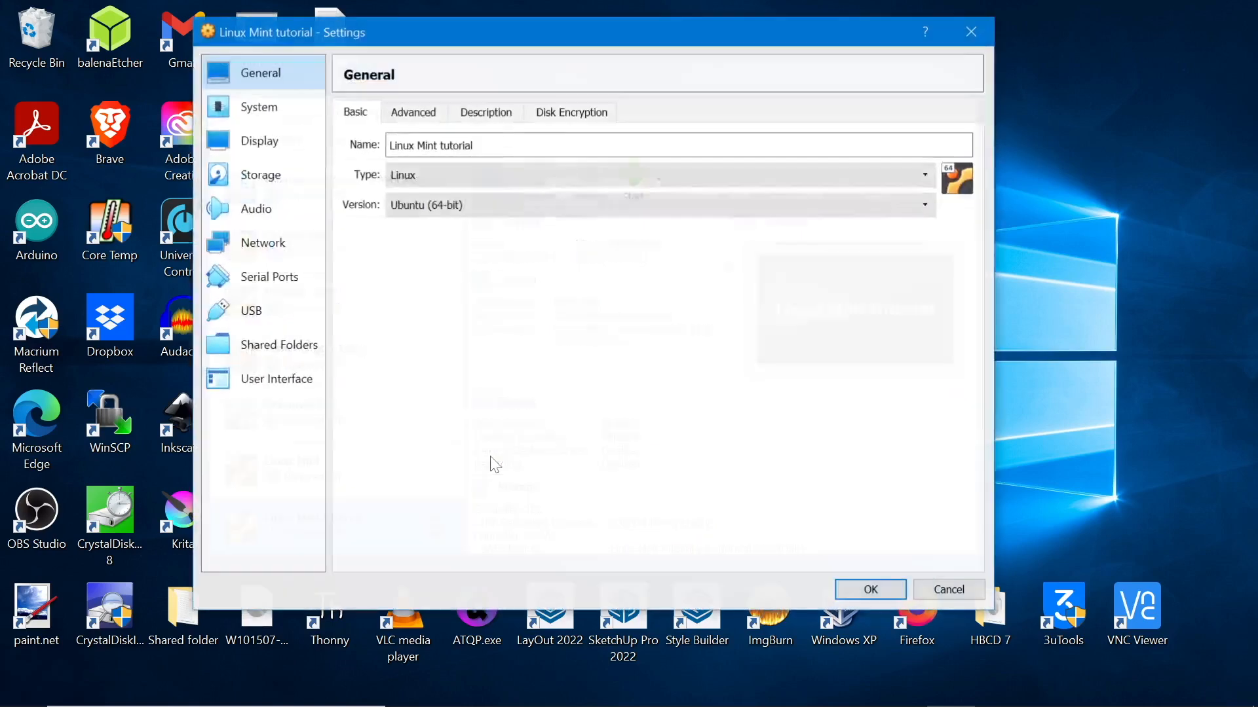
{"action": "left_click", "coordinate": [269, 106]}
{"action": "left_click", "coordinate": [434, 116]}
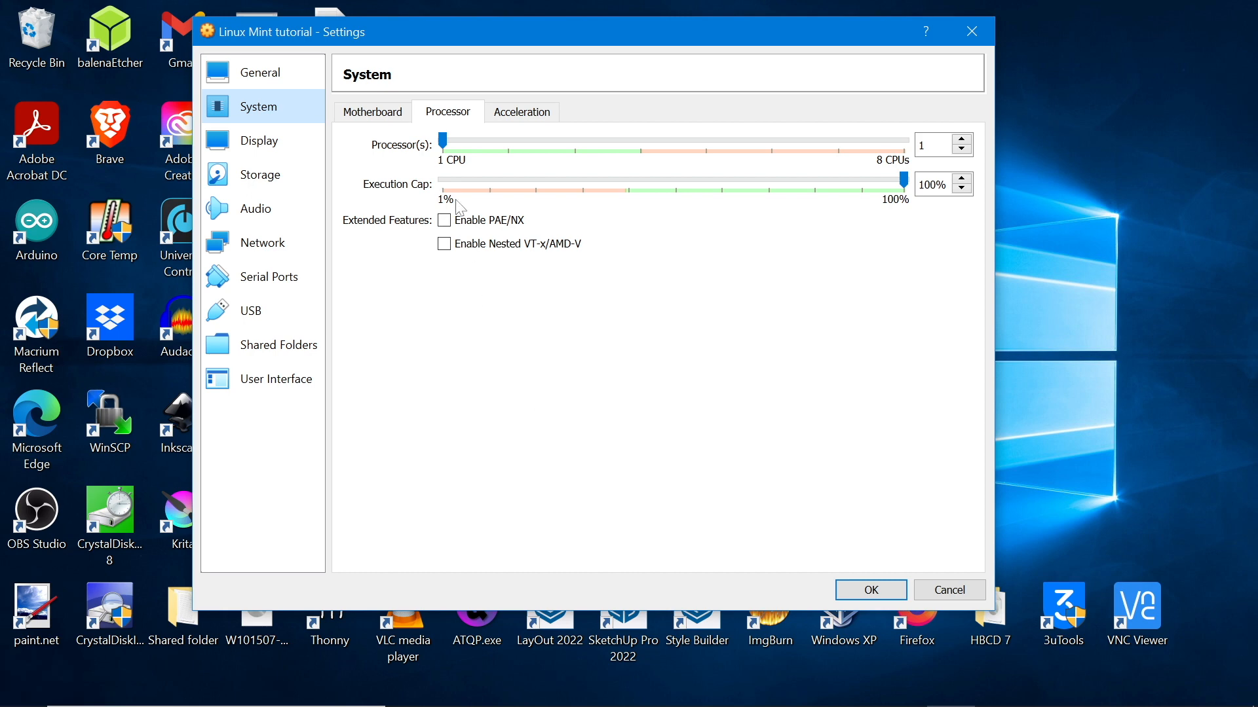
{"action": "left_click_drag", "start_coordinate": [446, 141], "coordinate": [507, 146]}
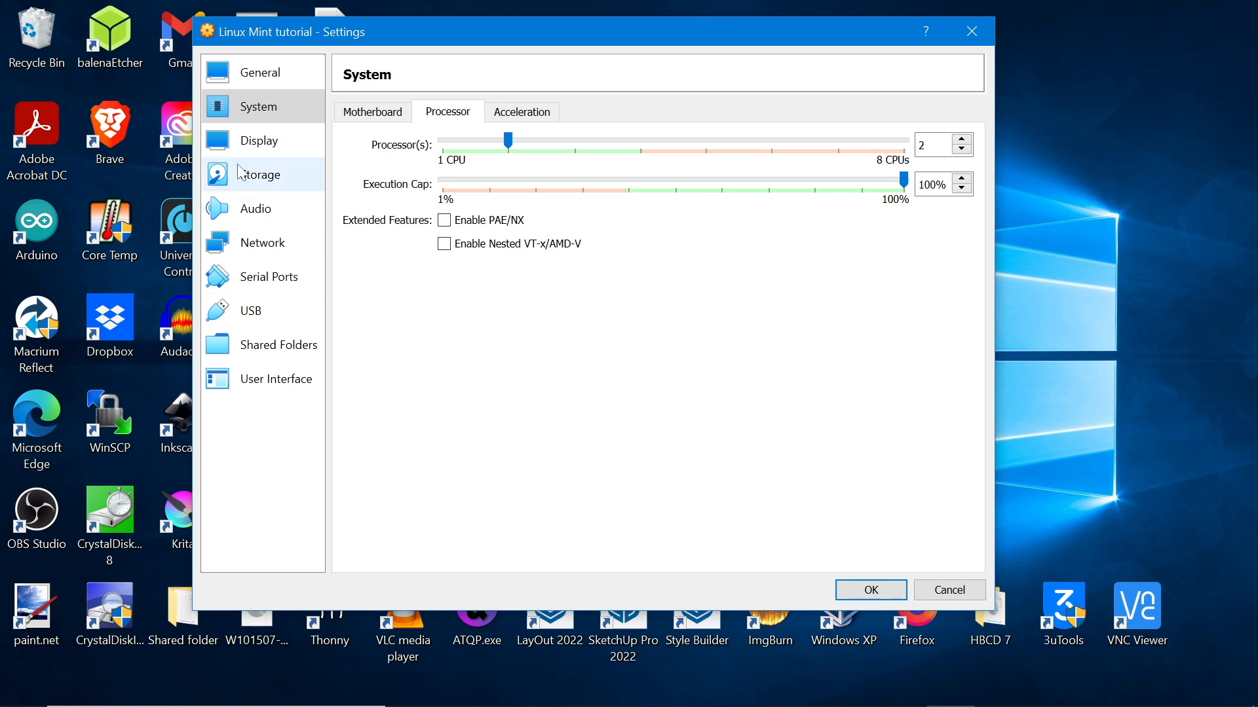
Enable 3D acceleration, raise video memory to 40 MB, and save the settings
{"action": "left_click", "coordinate": [249, 143]}
{"action": "left_click", "coordinate": [451, 304]}
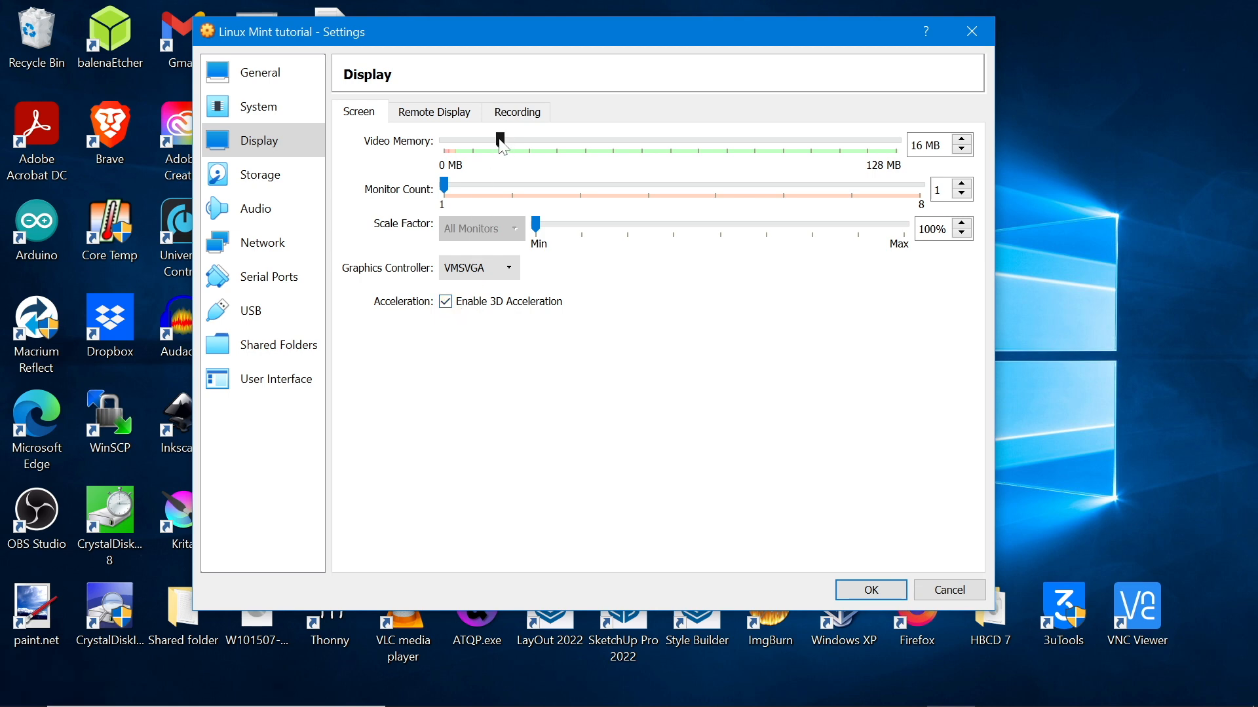
{"action": "left_click_drag", "start_coordinate": [513, 142], "coordinate": [556, 150]}
{"action": "left_click_drag", "start_coordinate": [552, 145], "coordinate": [590, 155]}
{"action": "left_click", "coordinate": [863, 590]}
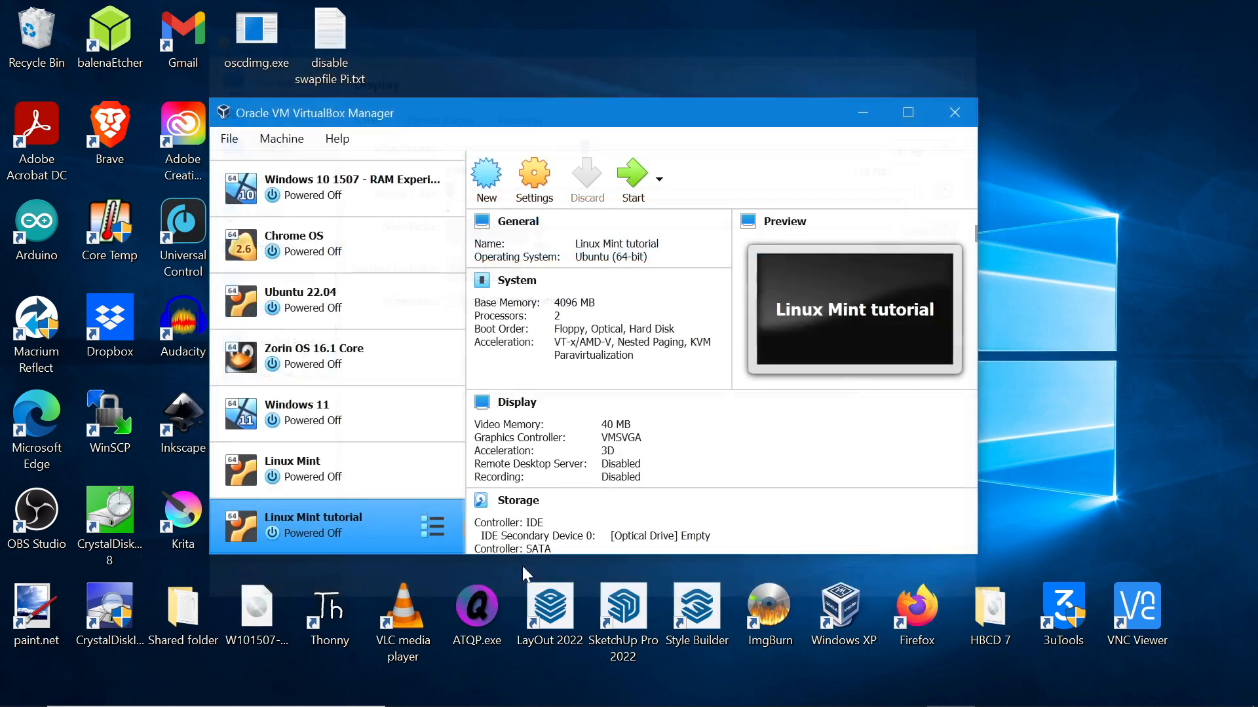
Start the VM with linuxmint-20.3-cinnamon-64bit.iso added and chosen as its start-up disk
{"action": "left_click", "coordinate": [629, 190]}
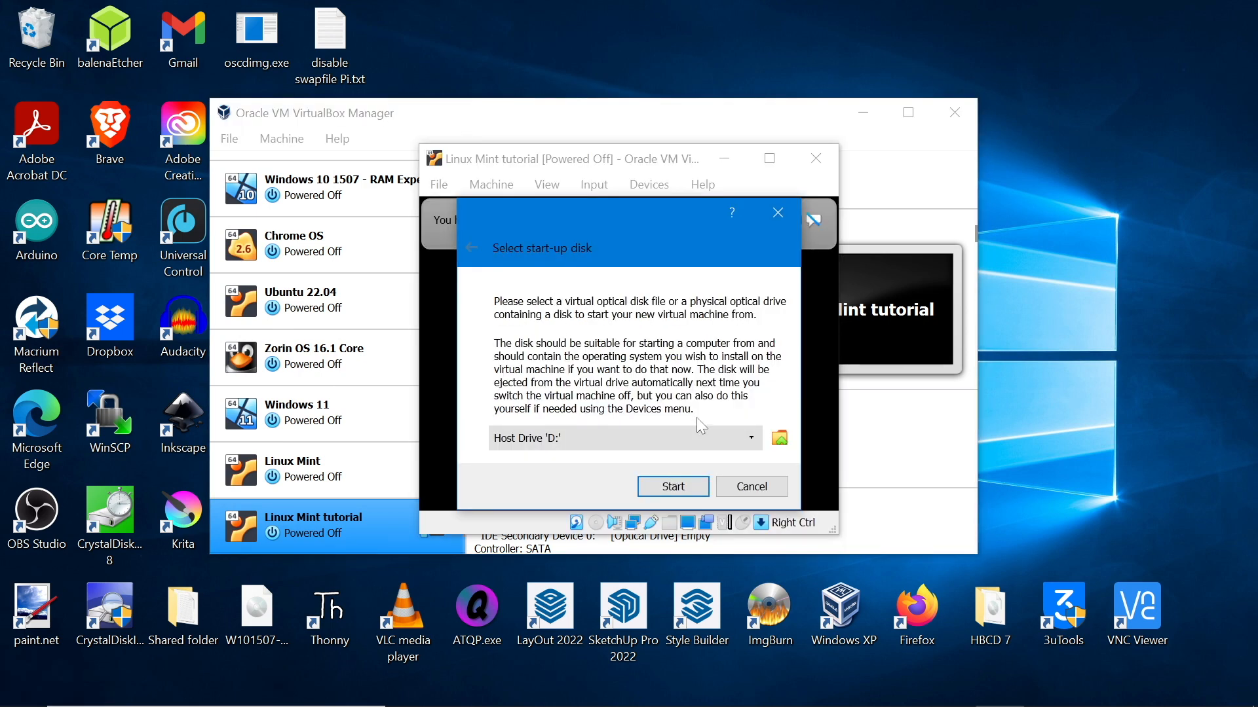
{"action": "left_click", "coordinate": [780, 442]}
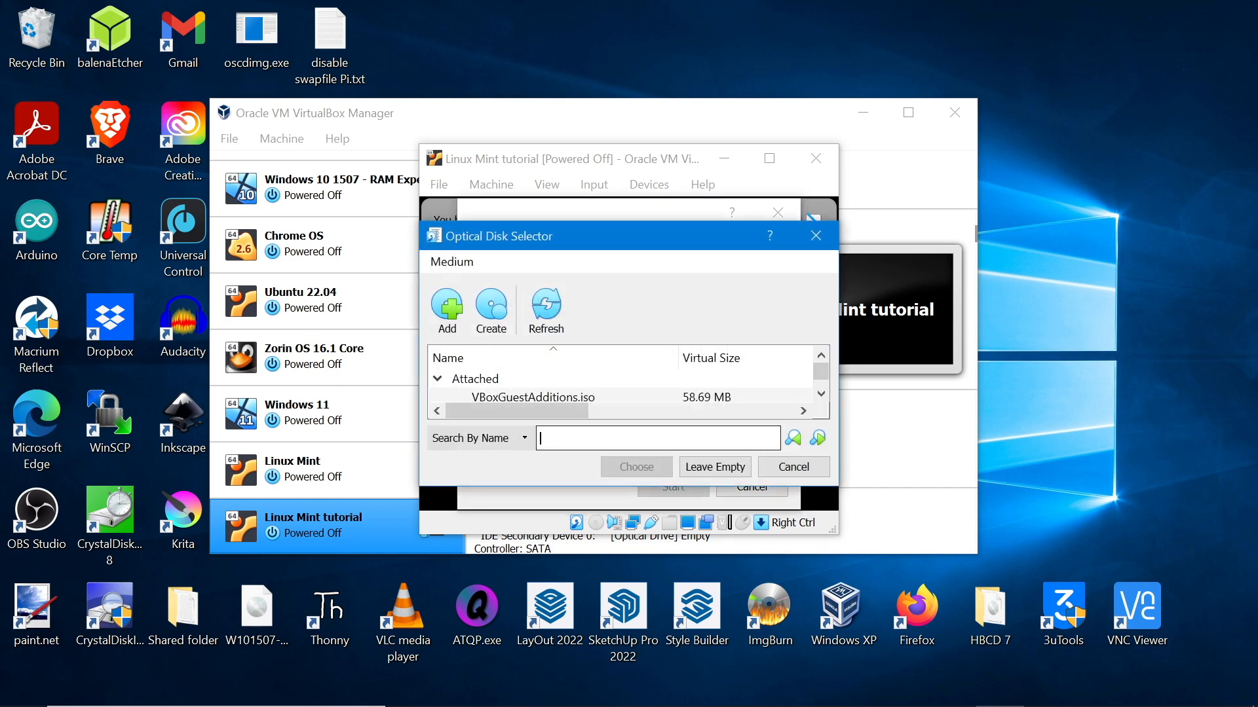
{"action": "left_click", "coordinate": [447, 306]}
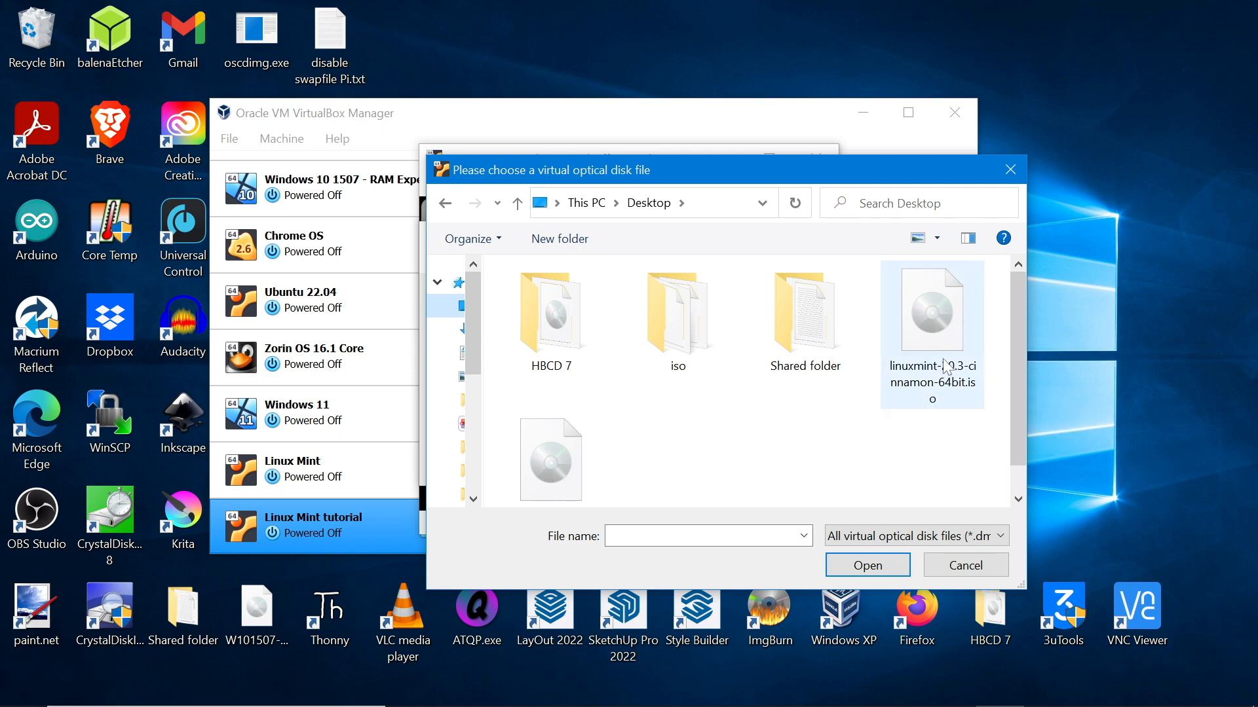
{"action": "left_click", "coordinate": [935, 391]}
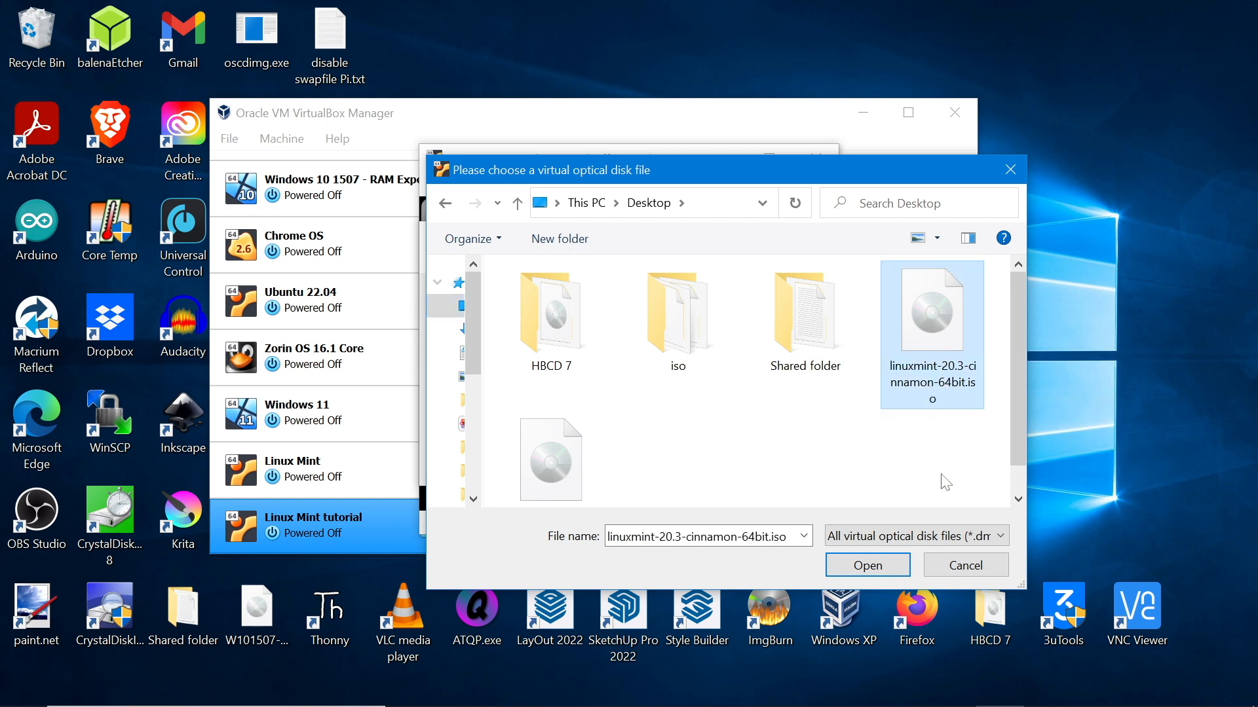
{"action": "left_click", "coordinate": [865, 564]}
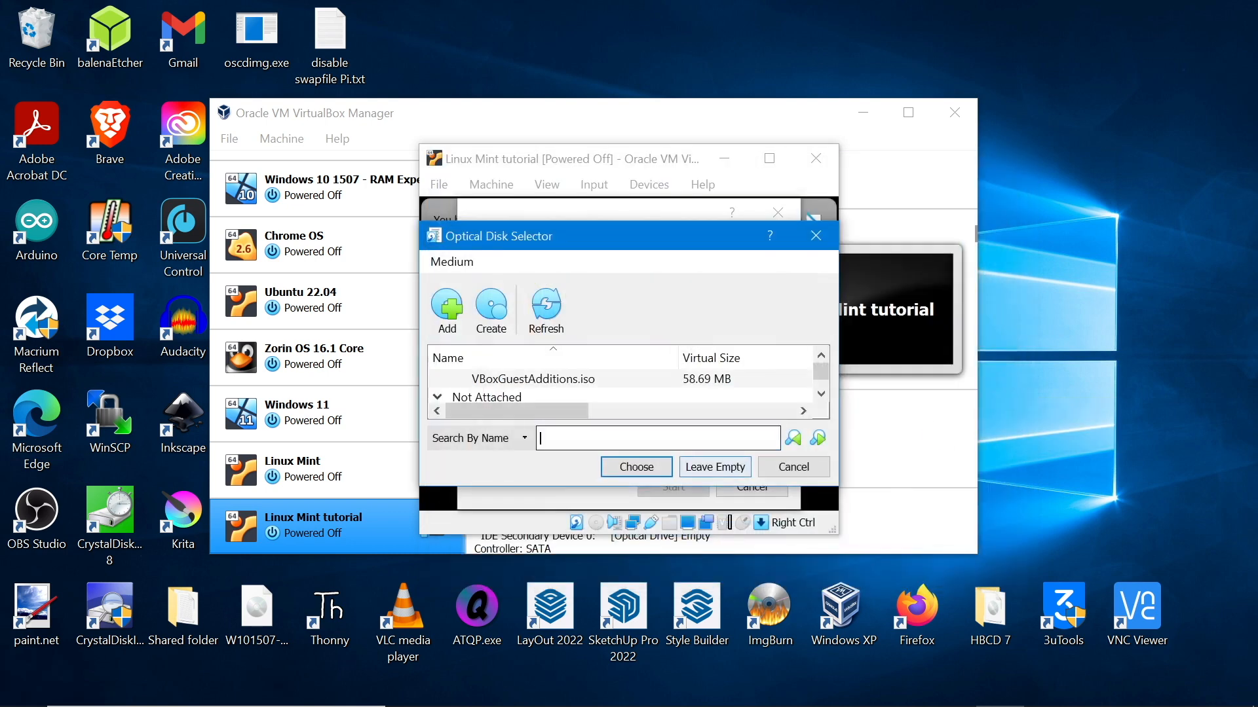
{"action": "left_click", "coordinate": [631, 473]}
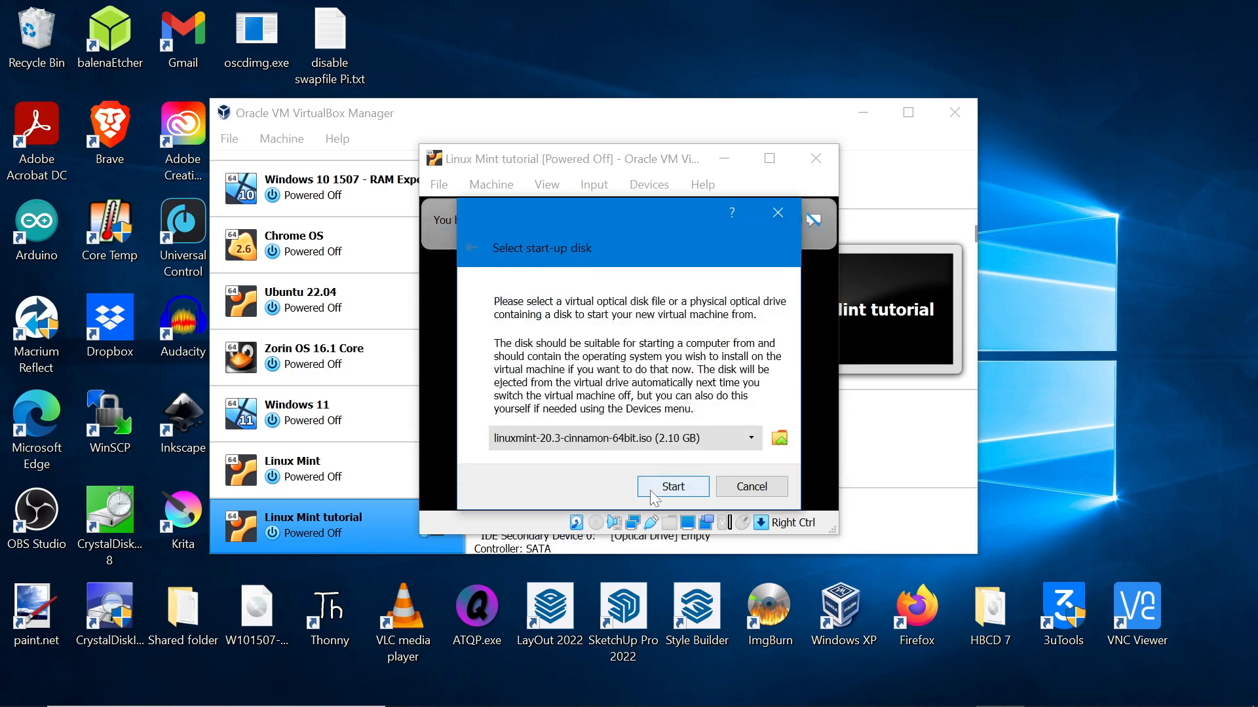
{"action": "left_click", "coordinate": [653, 491]}
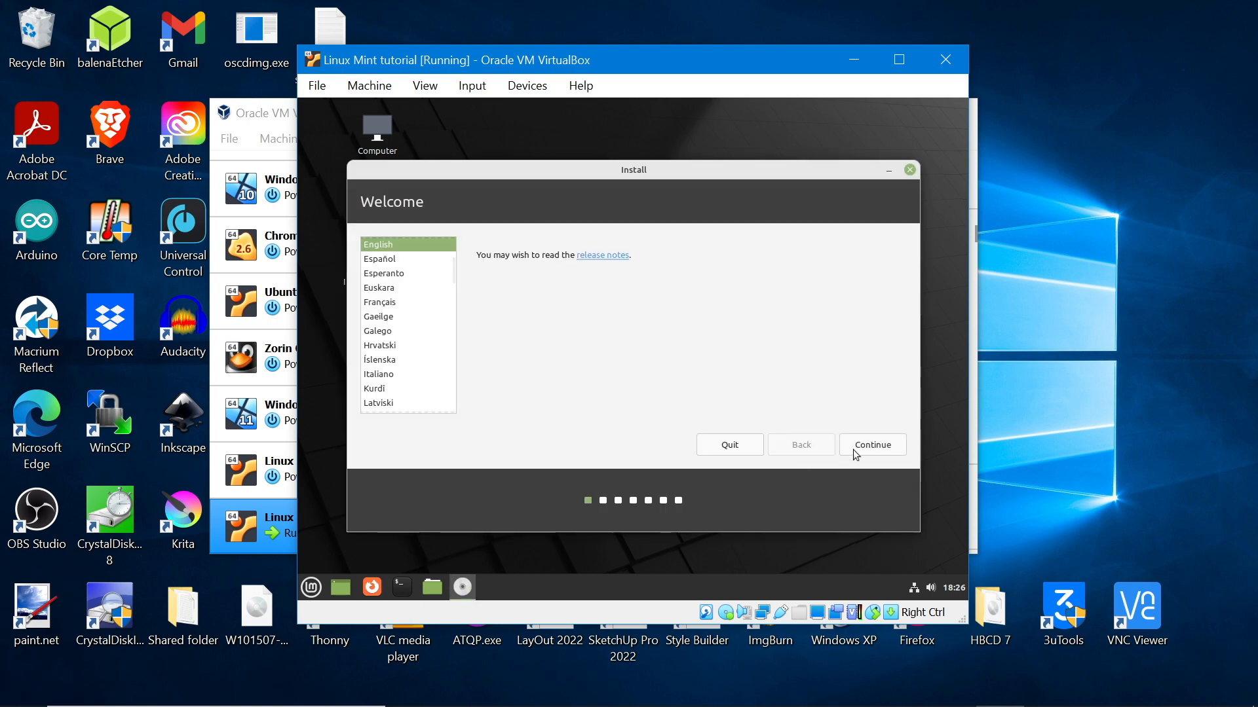
Keep English, include multimedia codecs, and erase the virtual disk to install Linux Mint
{"action": "left_click", "coordinate": [845, 452]}
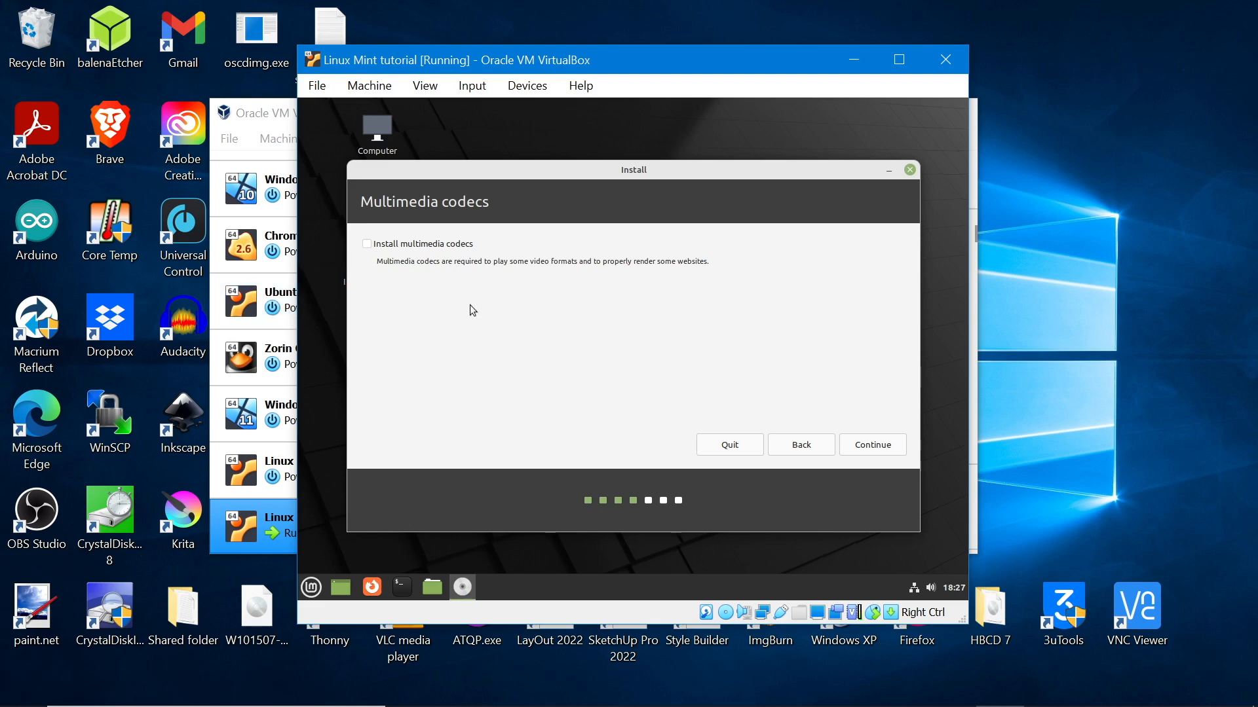
{"action": "left_click", "coordinate": [367, 244]}
{"action": "left_click", "coordinate": [851, 452]}
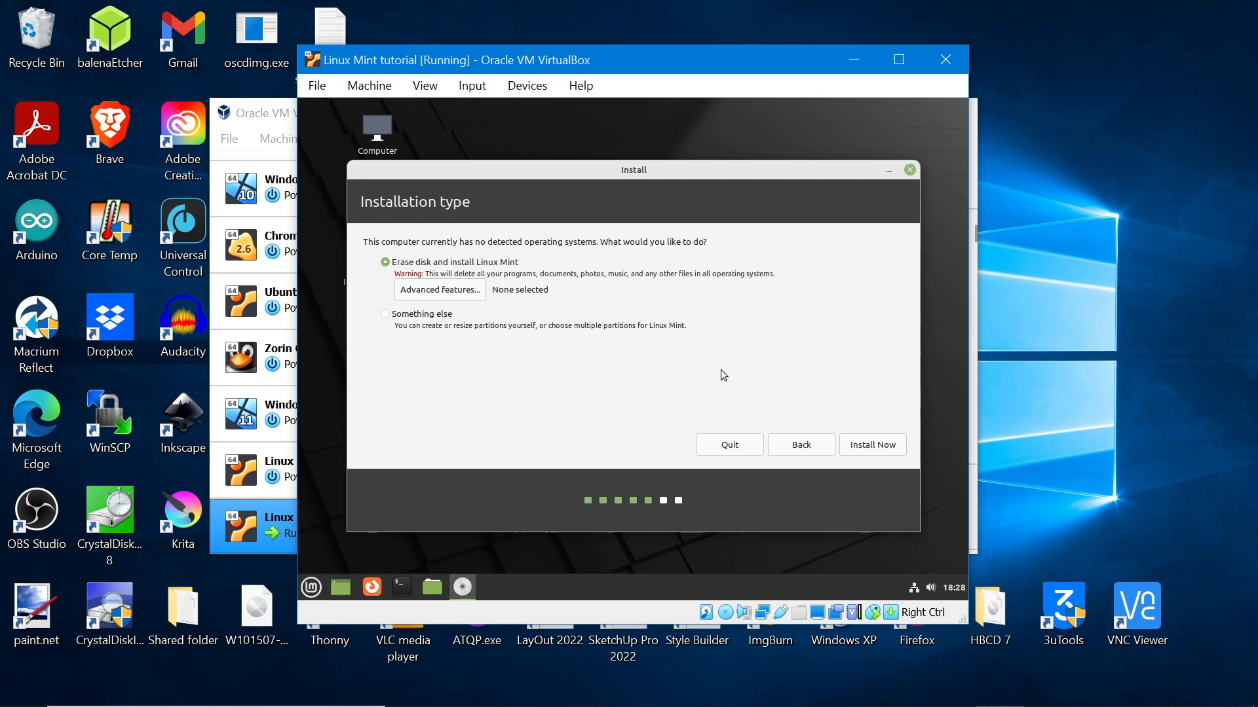
{"action": "left_click", "coordinate": [864, 449]}
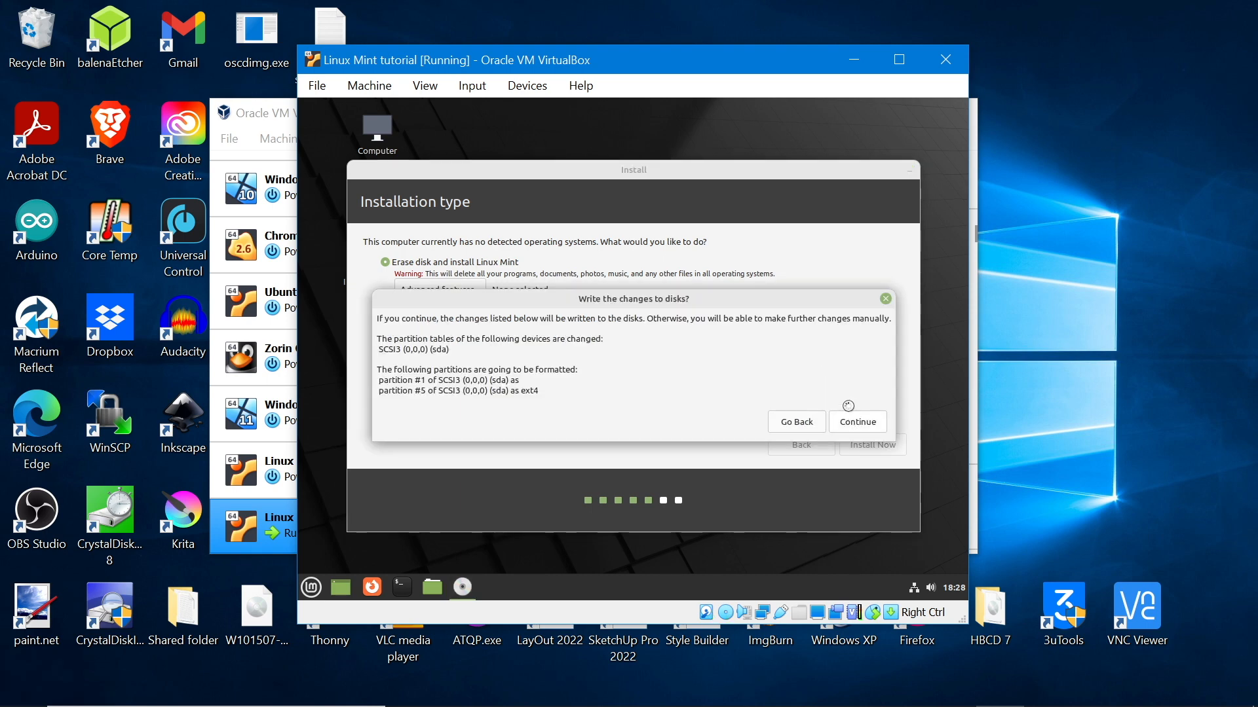
{"action": "left_click", "coordinate": [850, 419]}
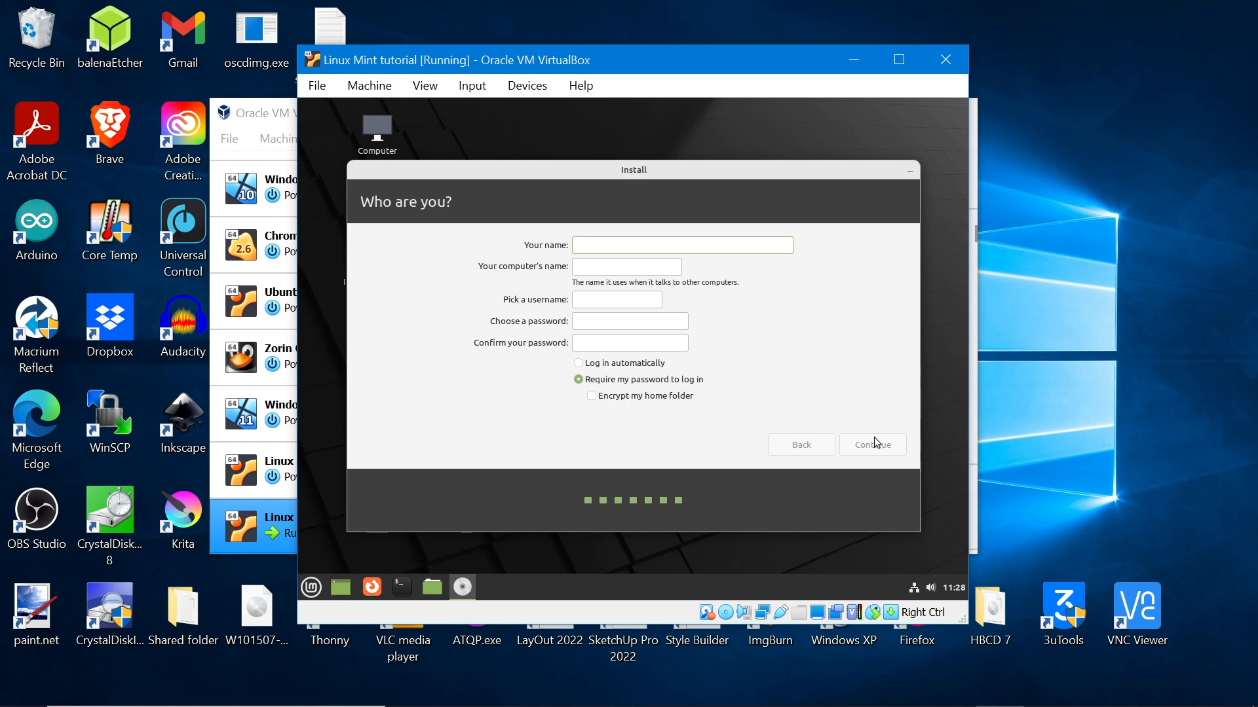
Enter the user's name, computer name and password, enable automatic login, and start installing
{"action": "type", "text": "Fortnon"}
{"action": "left_click", "coordinate": [661, 268]}
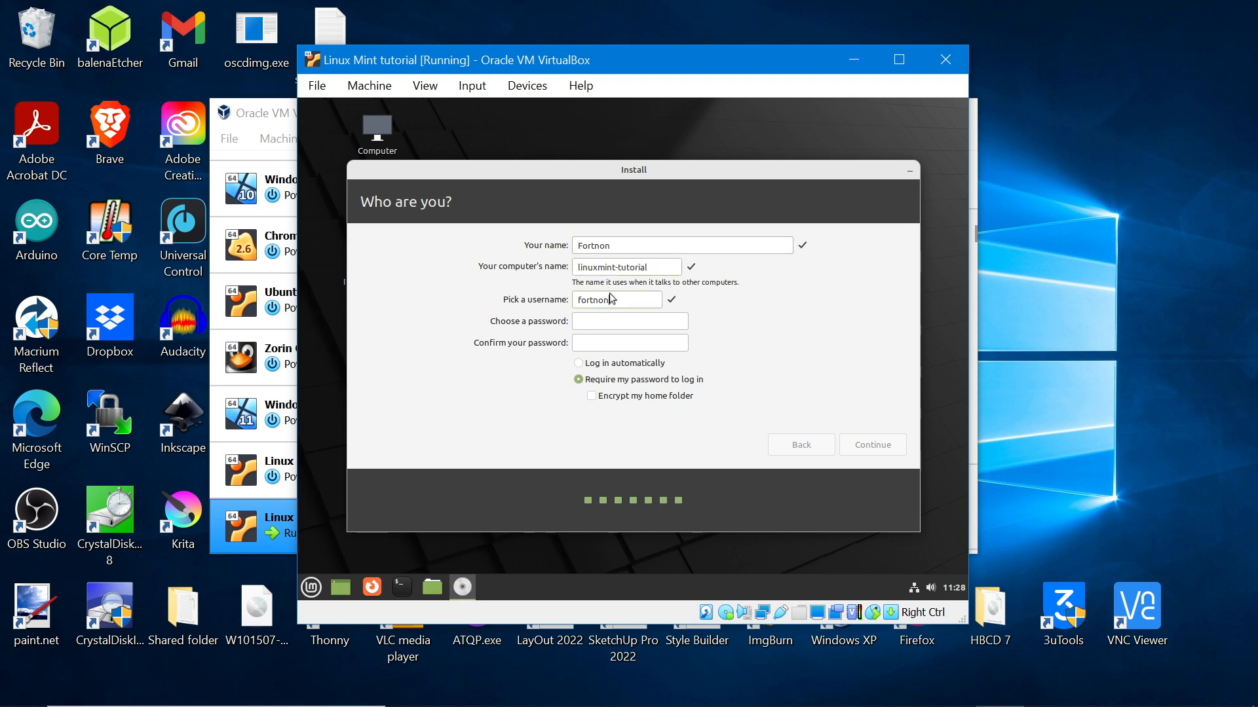
{"action": "left_click", "coordinate": [608, 324]}
{"action": "type", "text": "1234"}
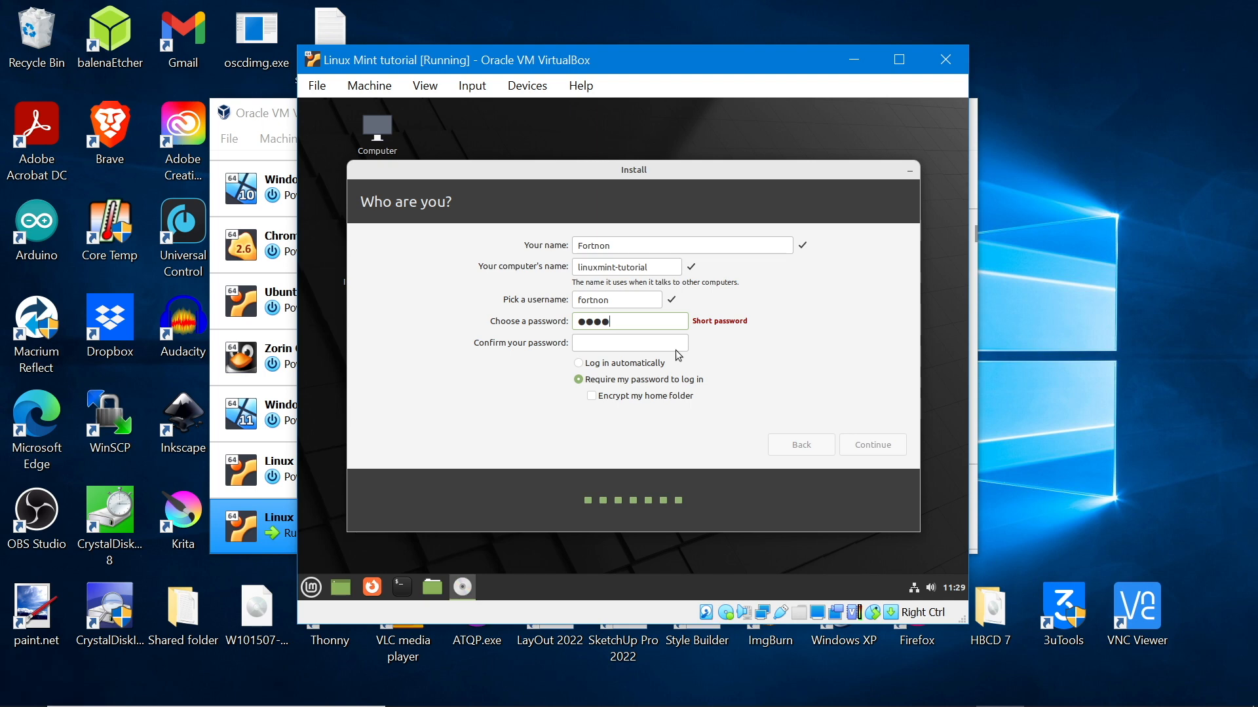
{"action": "type", "text": "1234"}
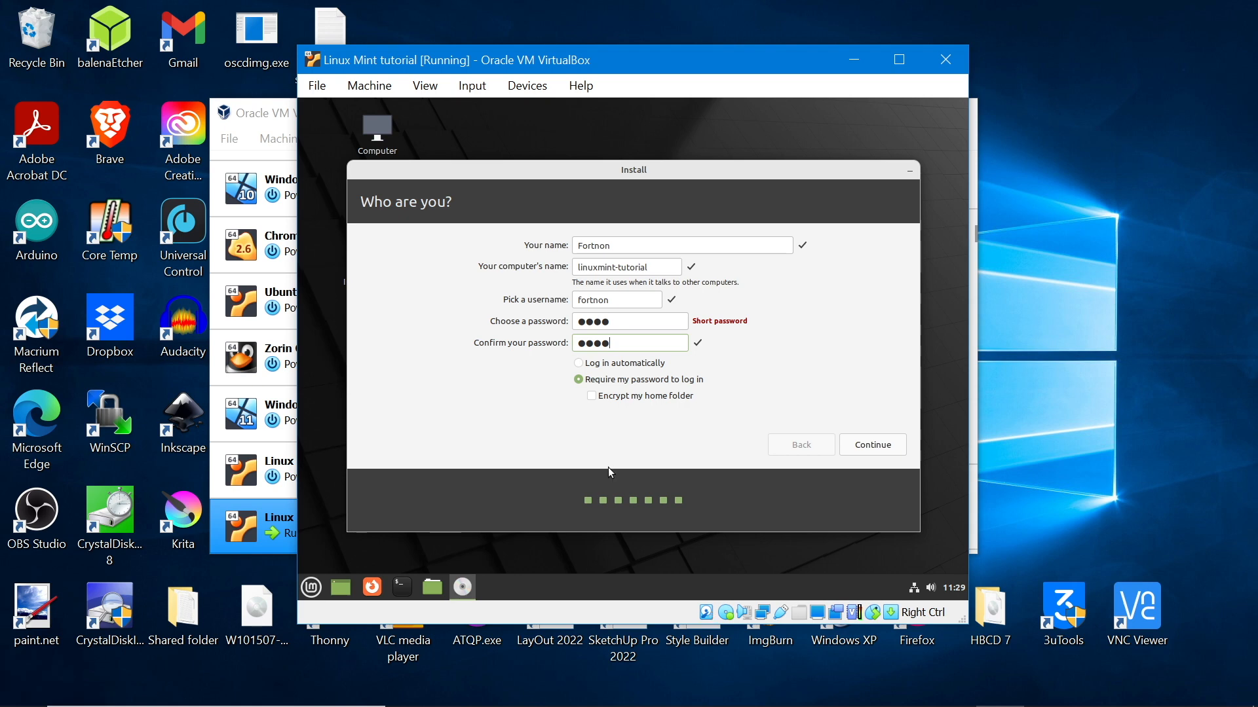
{"action": "left_click", "coordinate": [608, 366]}
{"action": "left_click", "coordinate": [859, 449]}
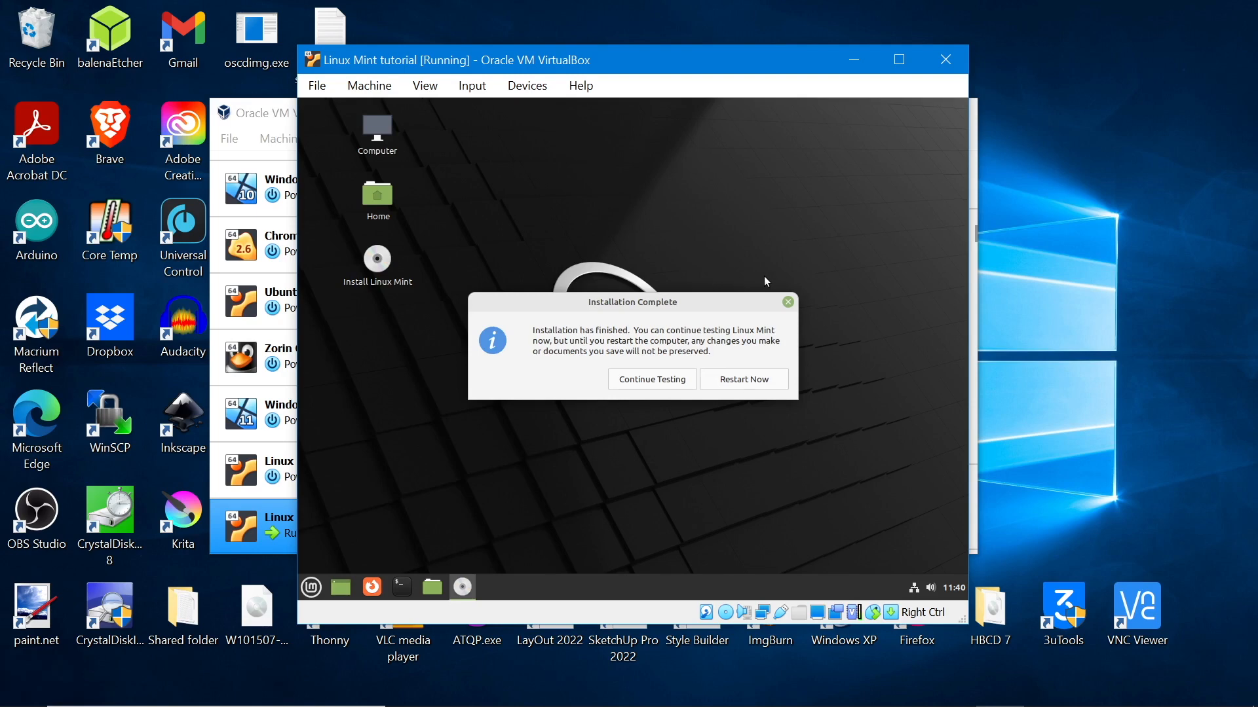
Restart into the installed Mint after removing the install medium, then close the Welcome window
{"action": "left_click", "coordinate": [729, 380]}
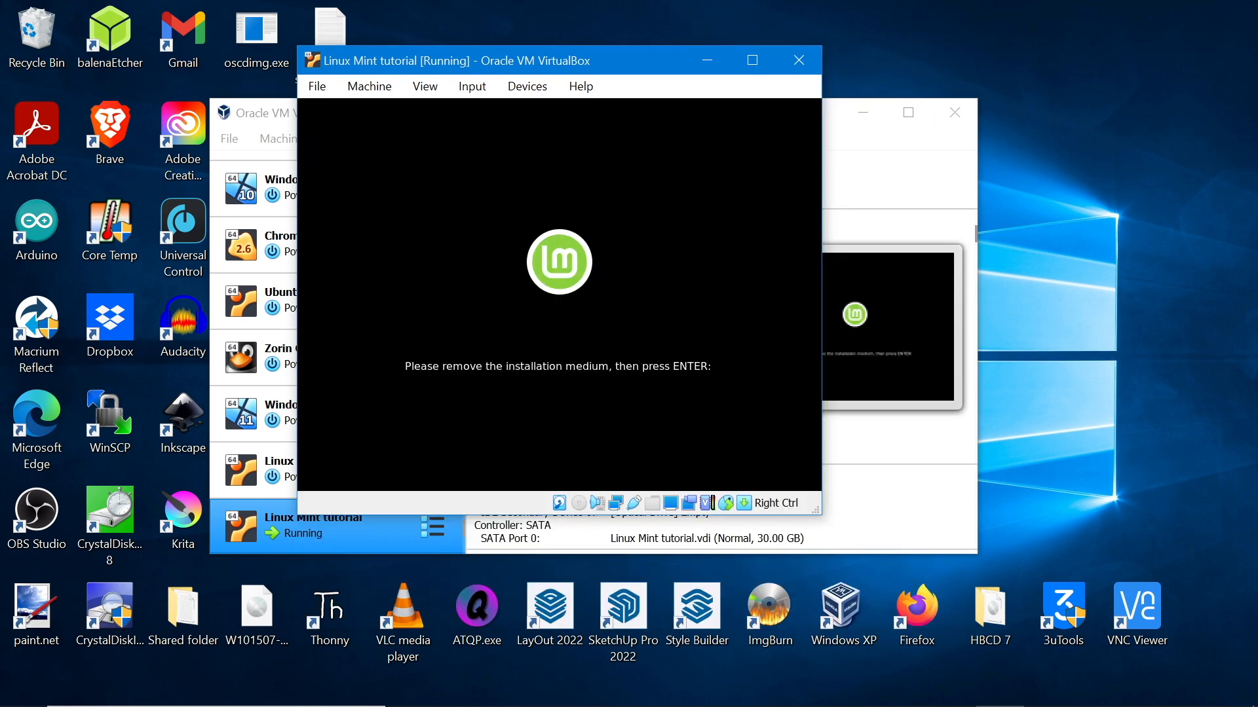
{"action": "key", "text": "Return"}
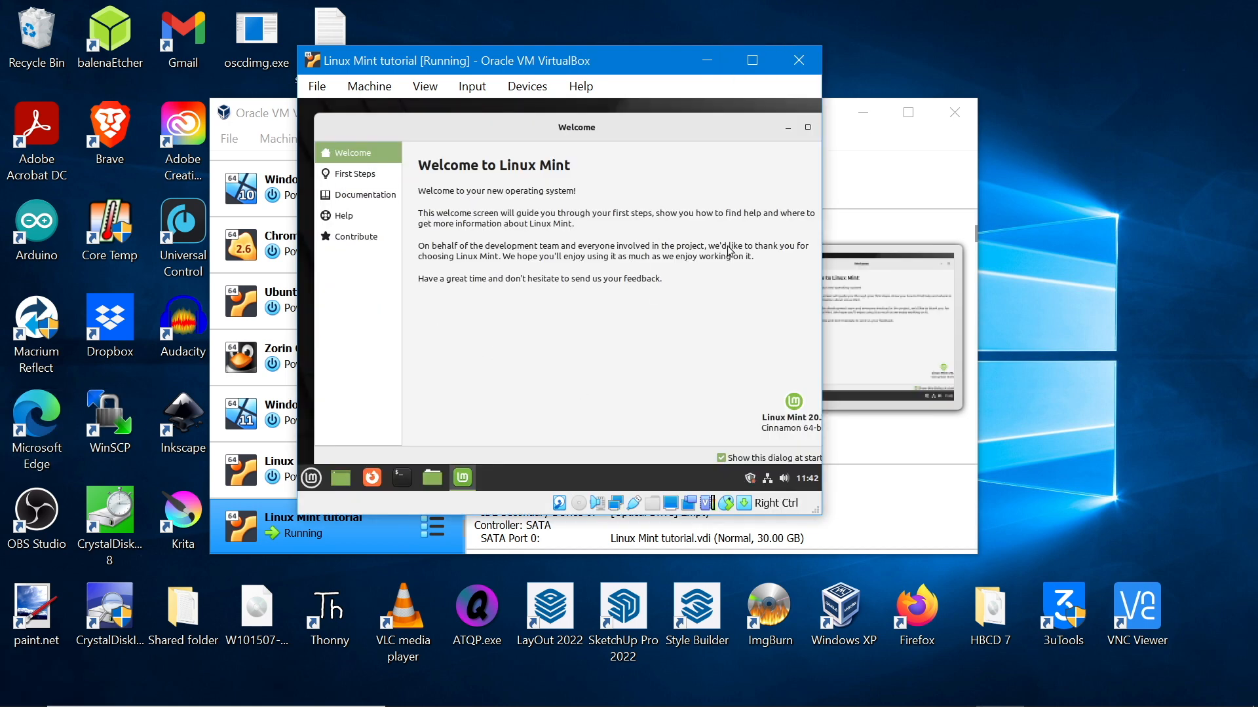
{"action": "left_click", "coordinate": [377, 175]}
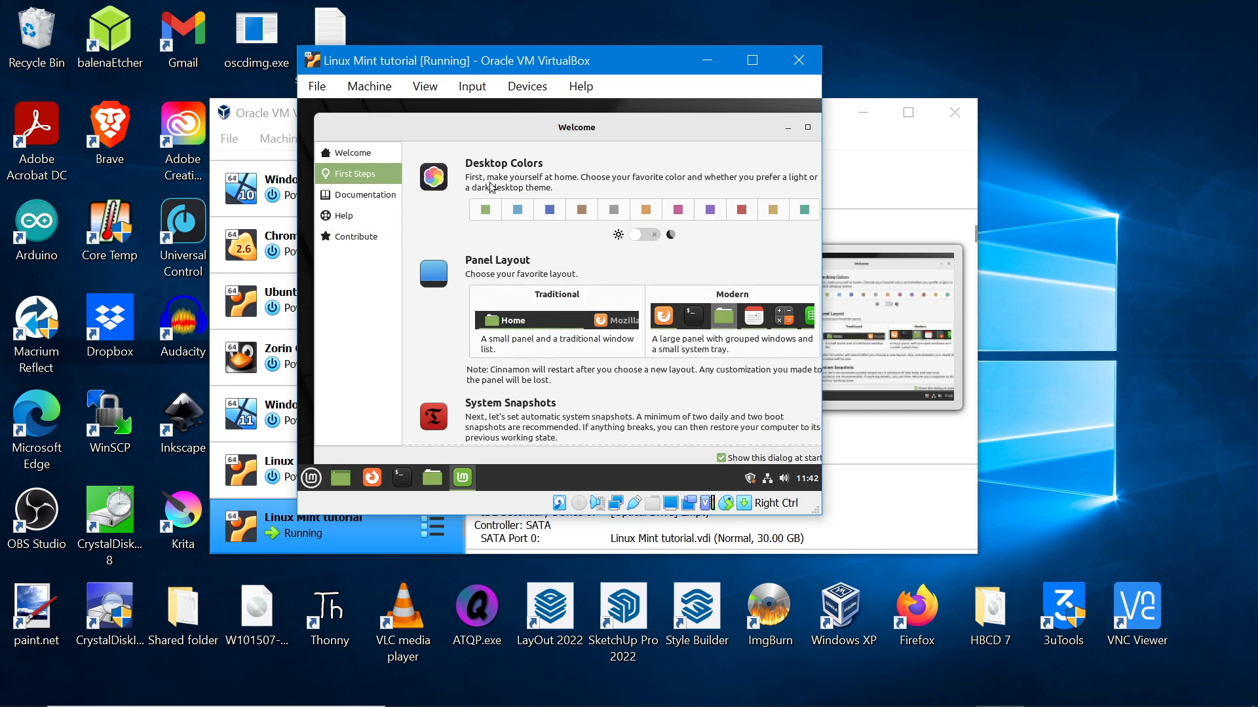
{"action": "left_click_drag", "start_coordinate": [603, 129], "coordinate": [421, 268]}
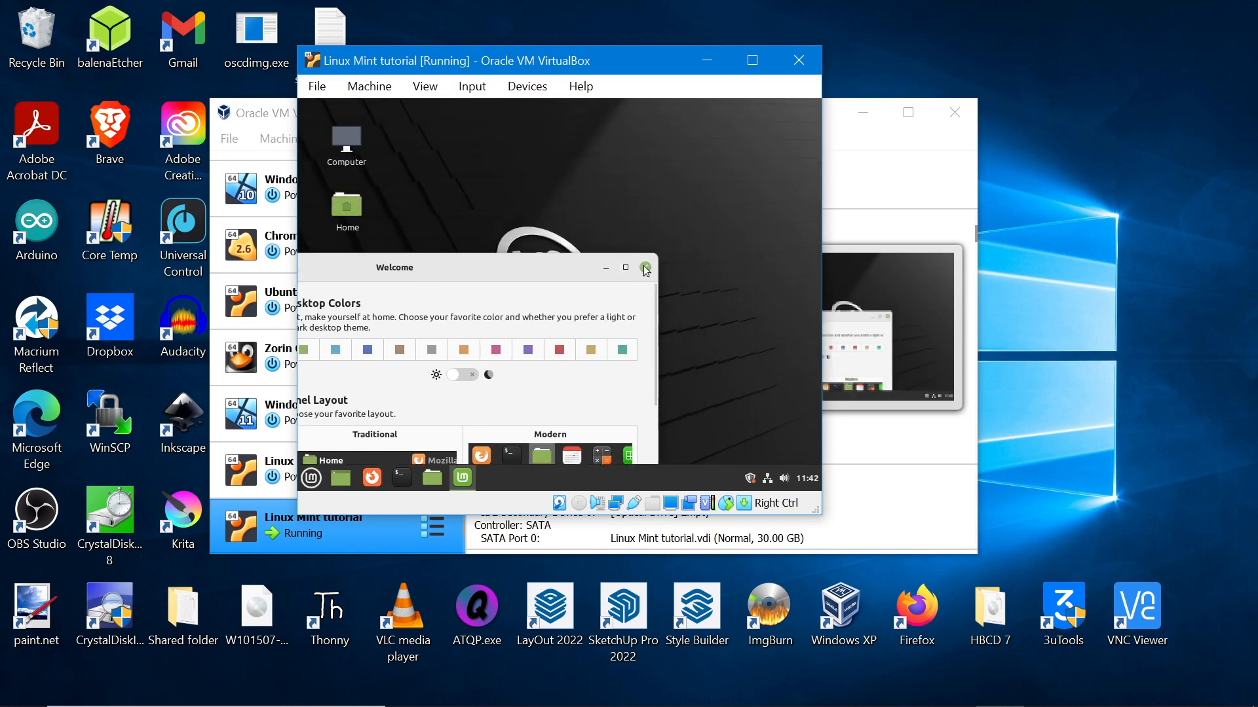
{"action": "left_click", "coordinate": [645, 268]}
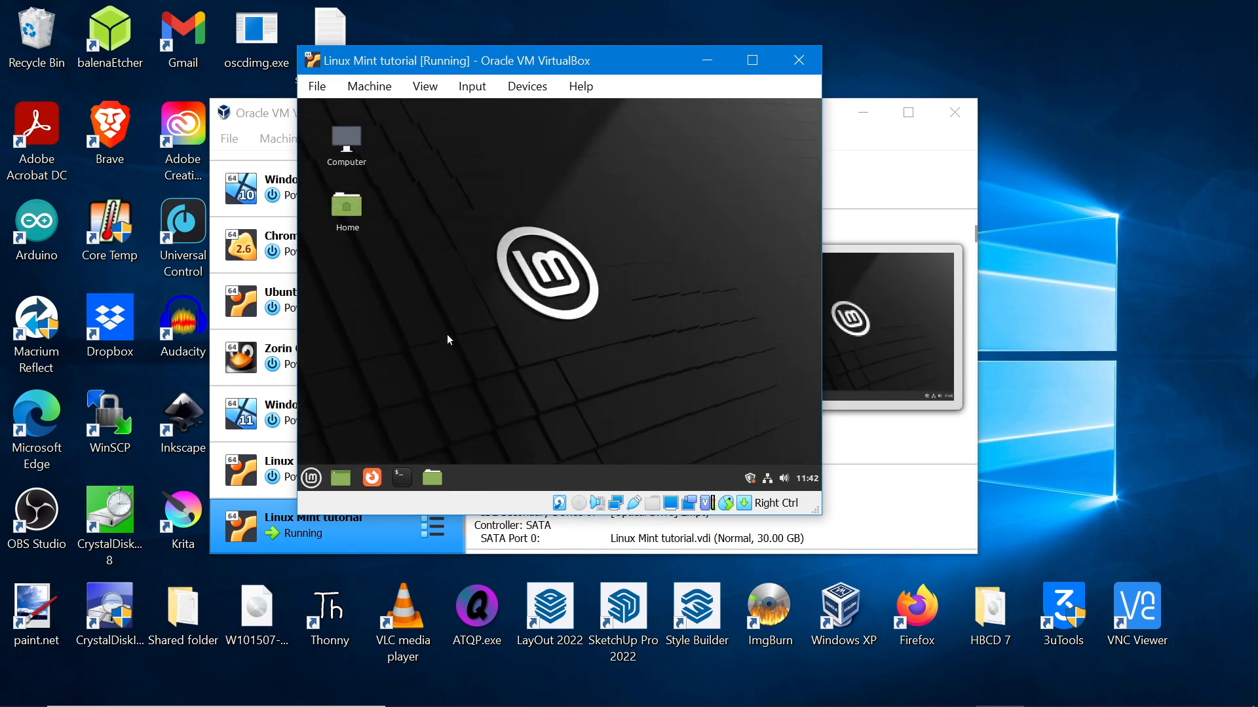
{"action": "left_click", "coordinate": [518, 87]}
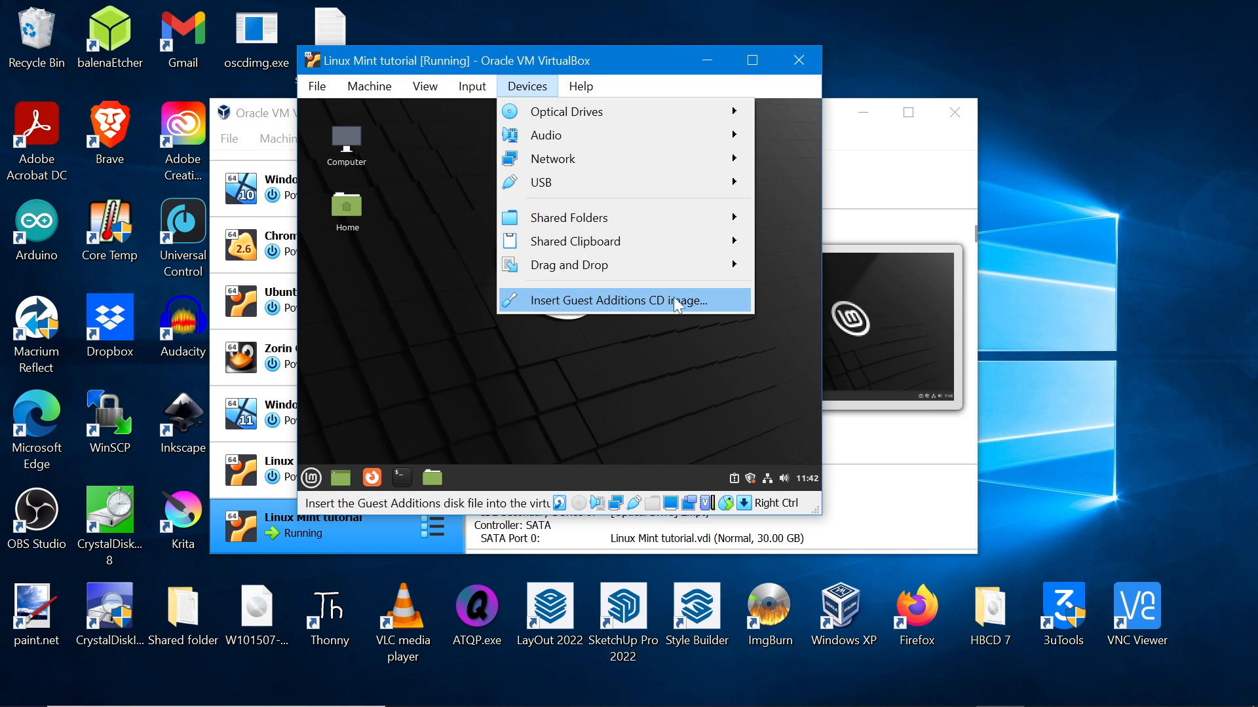
Insert the Guest Additions CD image, dismiss its autorun prompt, and enlarge the VM window
{"action": "left_click", "coordinate": [600, 298]}
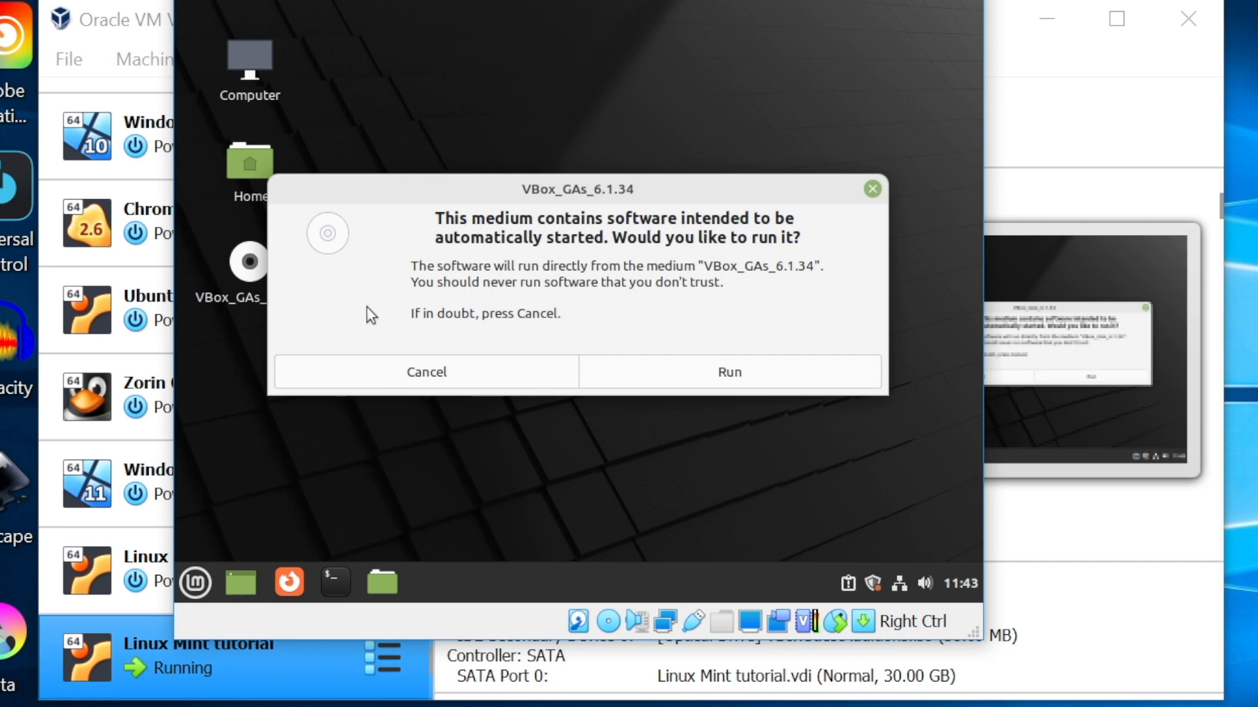
{"action": "left_click", "coordinate": [398, 375]}
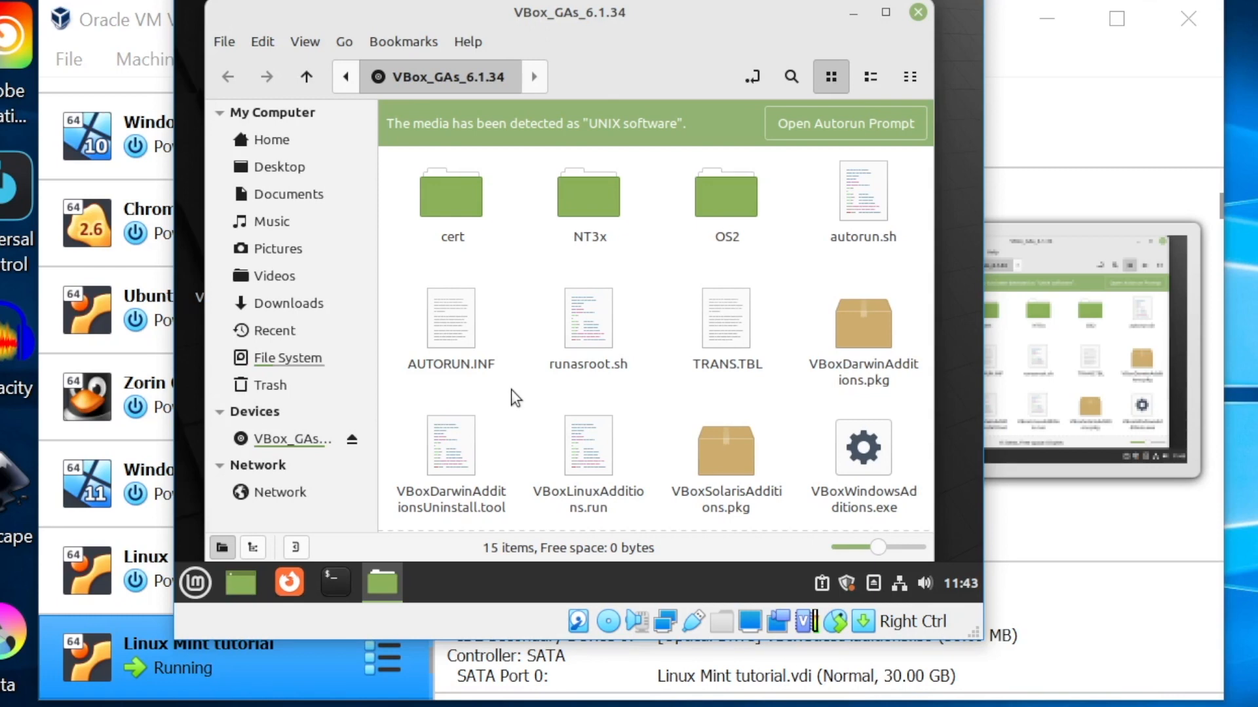
{"action": "left_click_drag", "start_coordinate": [976, 639], "coordinate": [1248, 684]}
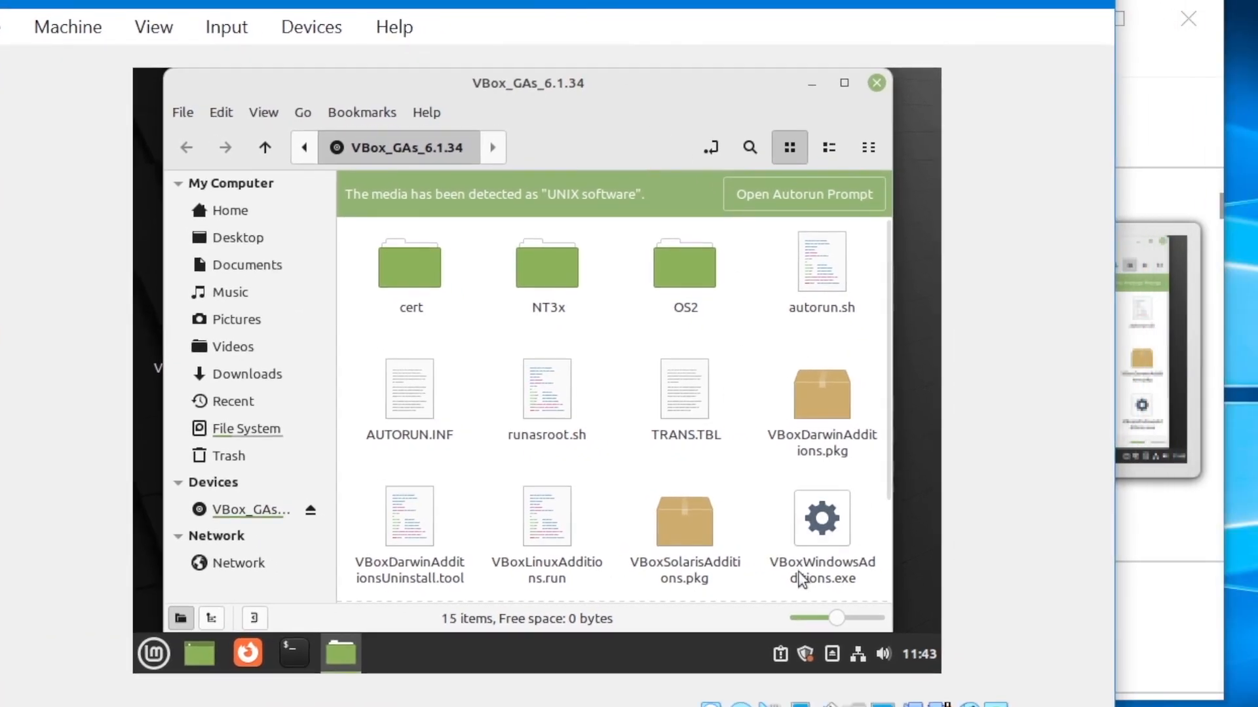
Run sudo ./VBoxLinuxAdditions.run from a terminal in the disc folder, then shut down Mint
{"action": "right_click", "coordinate": [614, 339]}
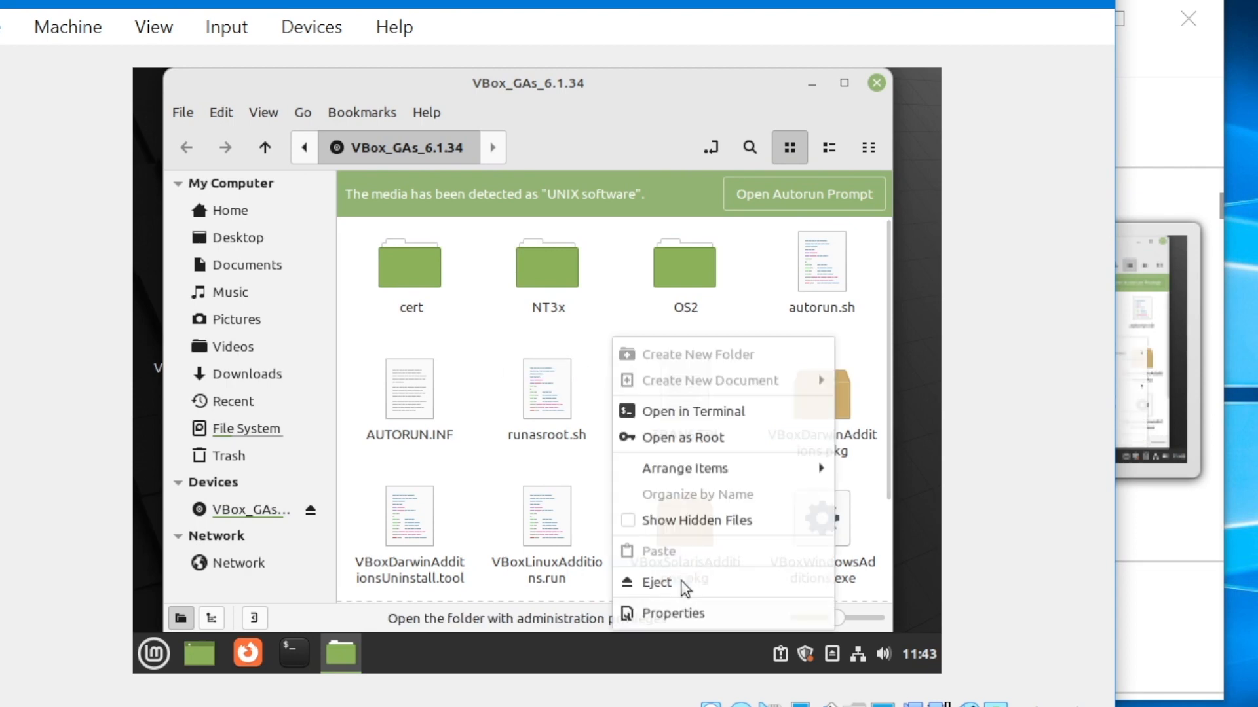
{"action": "left_click", "coordinate": [675, 413]}
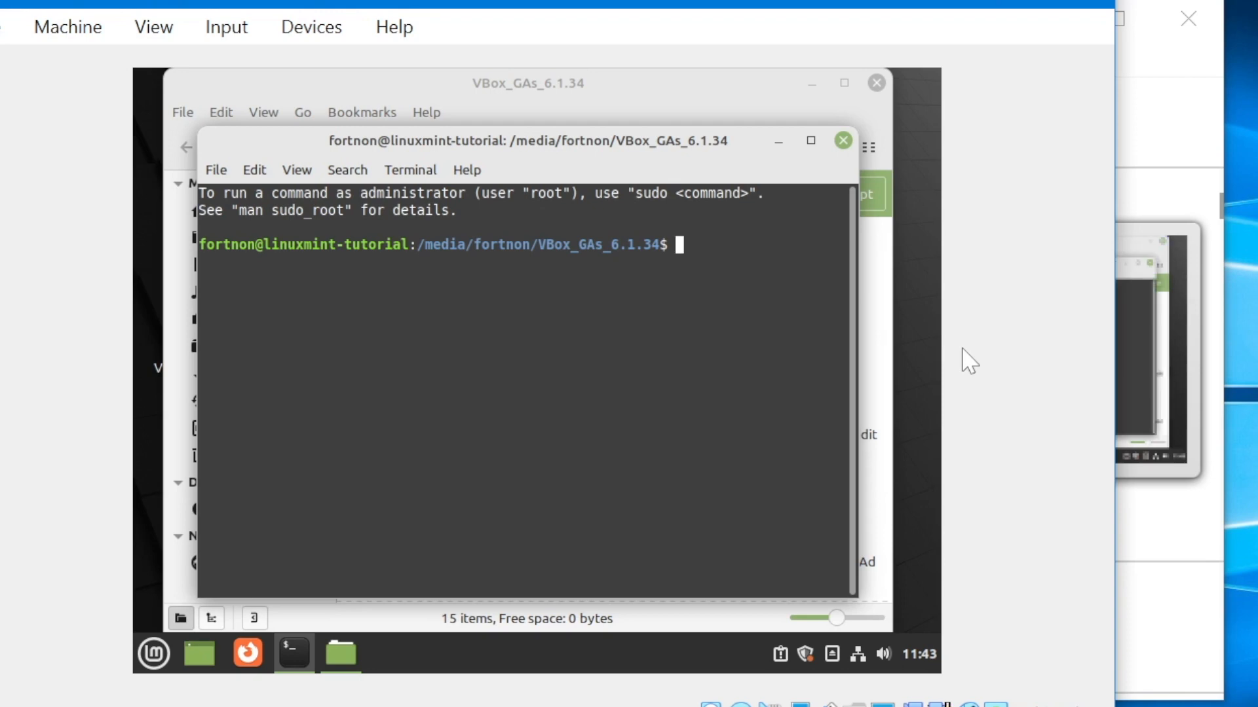
{"action": "type", "text": "sudo ./"}
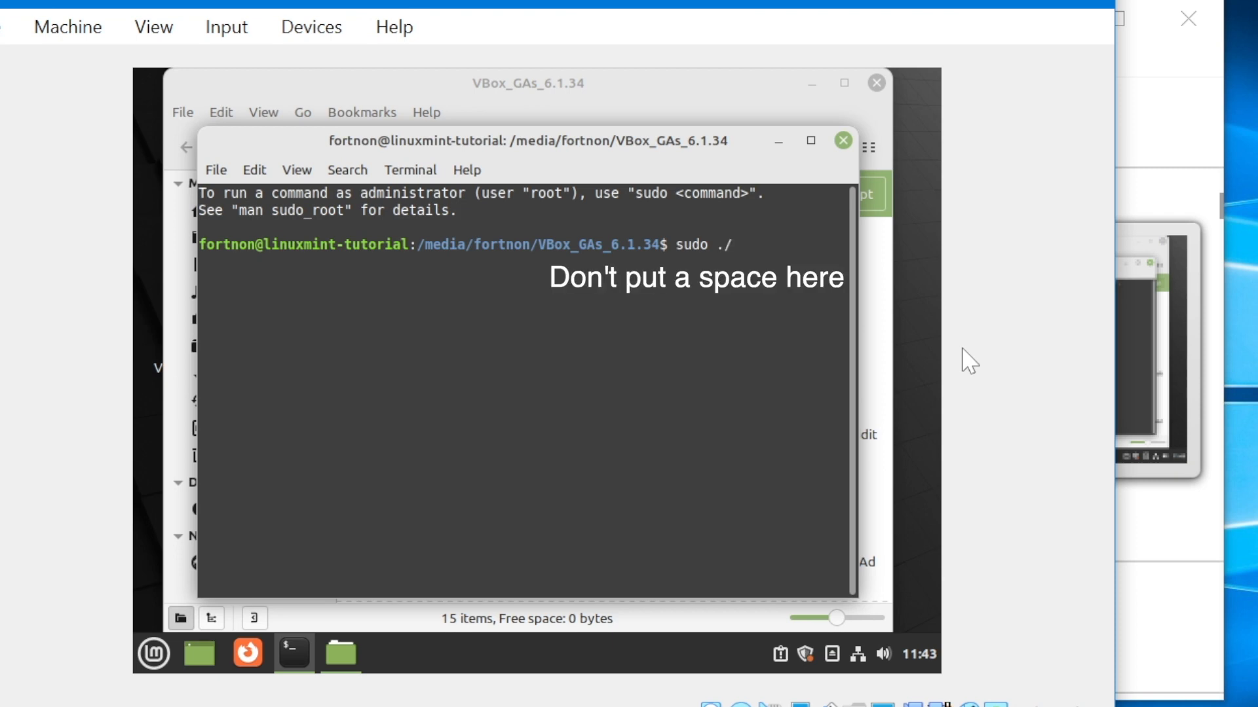
{"action": "type", "text": " V"}
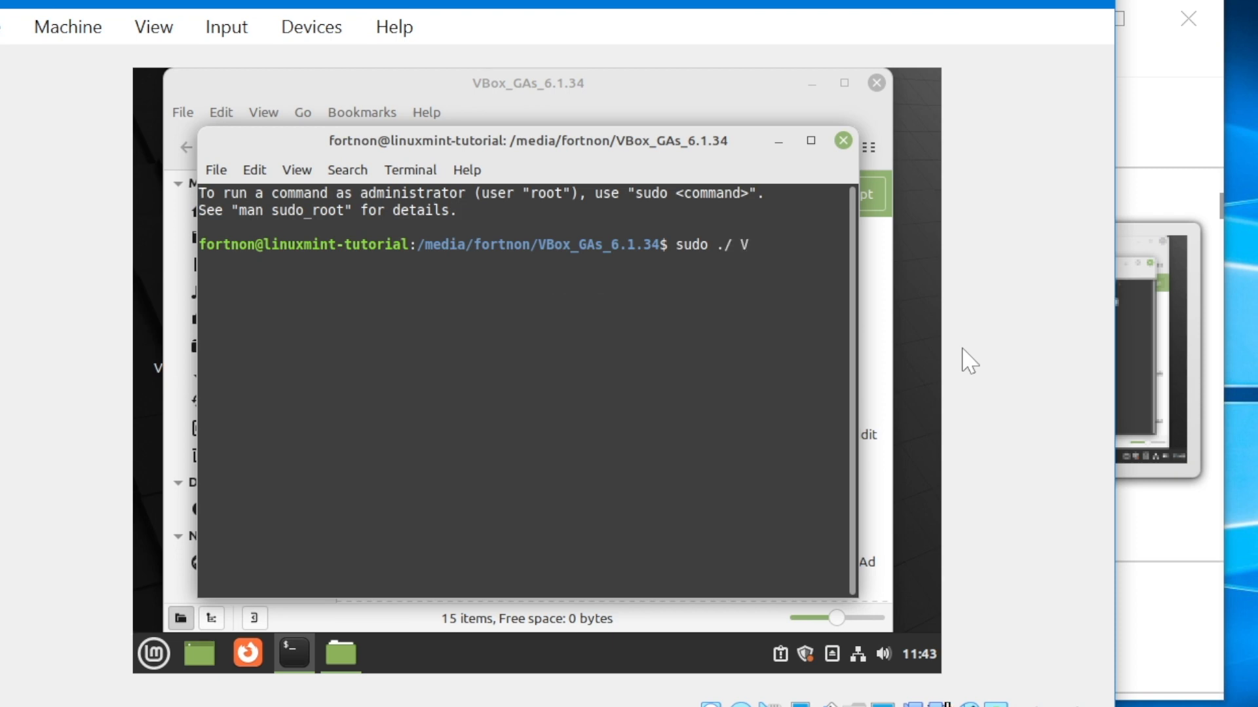
{"action": "type", "text": "Box"}
{"action": "type", "text": "L"}
{"action": "key", "text": "Tab"}
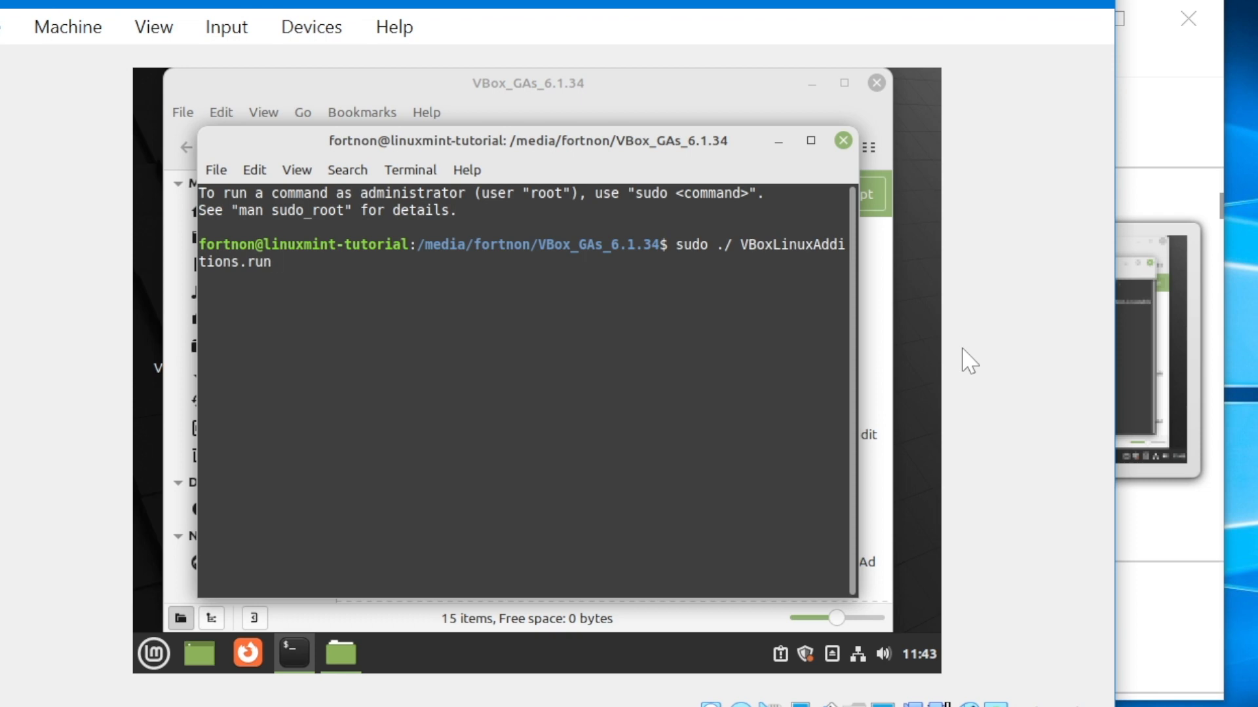
{"action": "key", "text": "Return"}
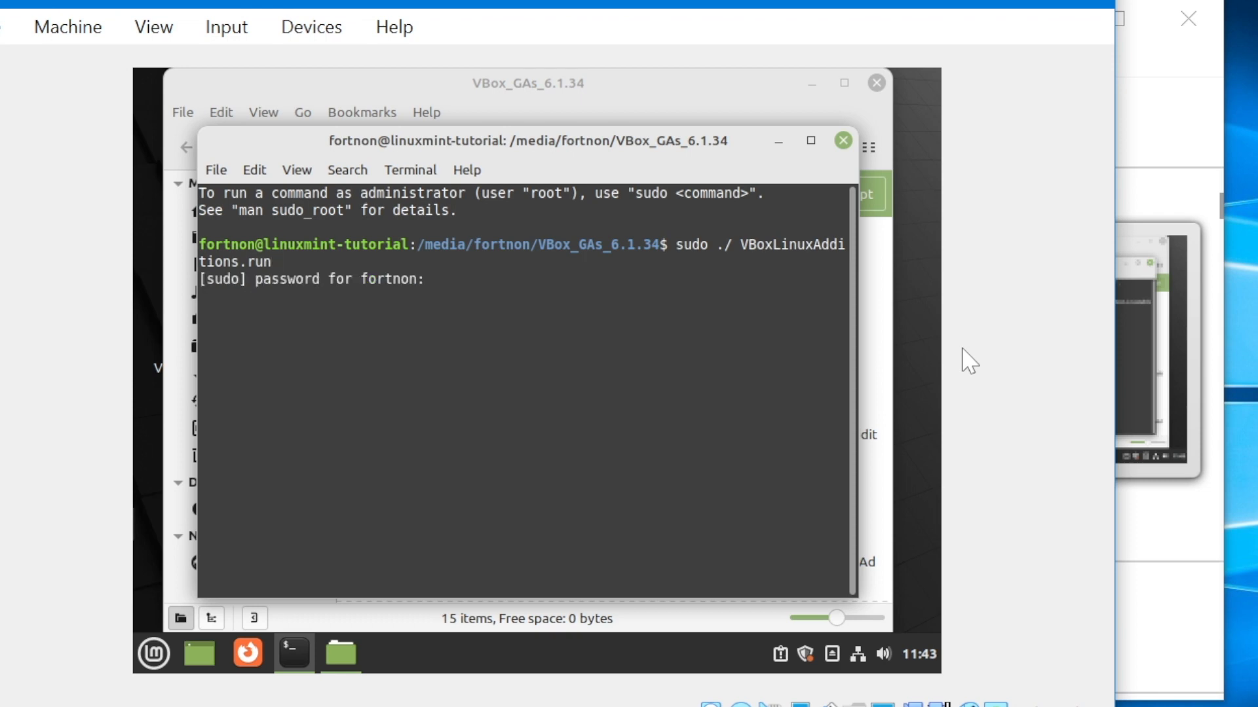
{"action": "type", "text": "****"}
{"action": "key", "text": "Return"}
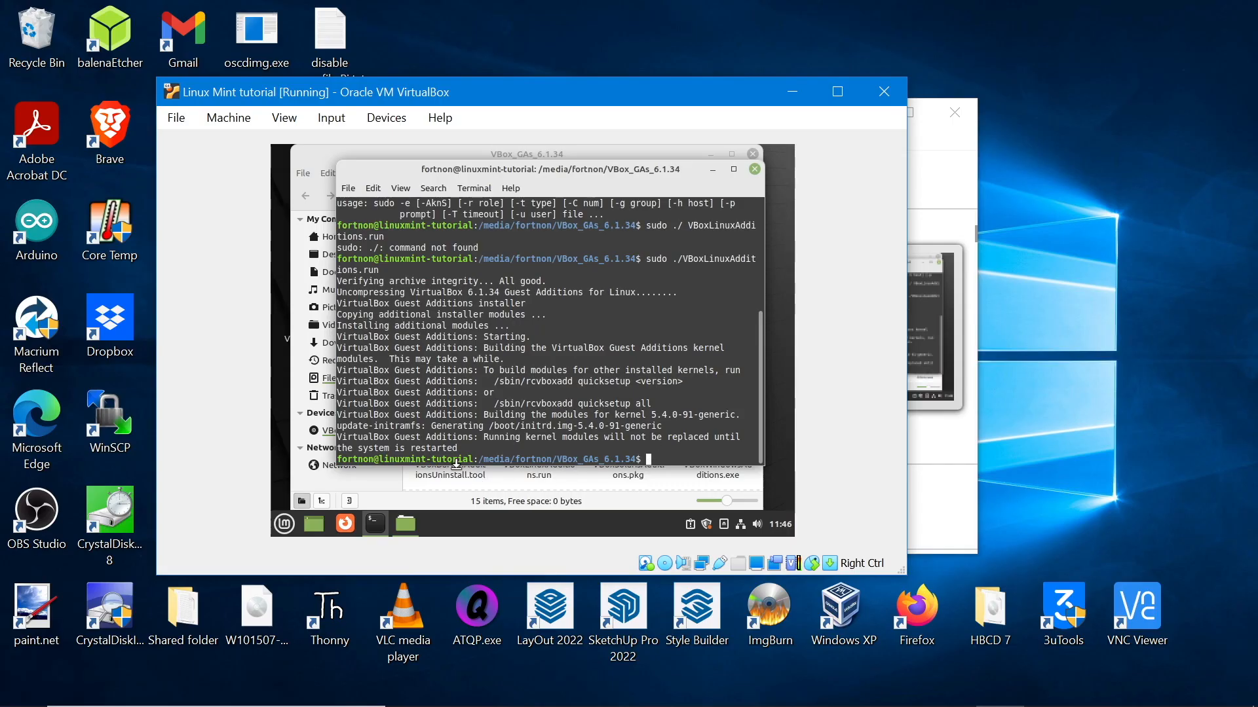
{"action": "left_click", "coordinate": [286, 526]}
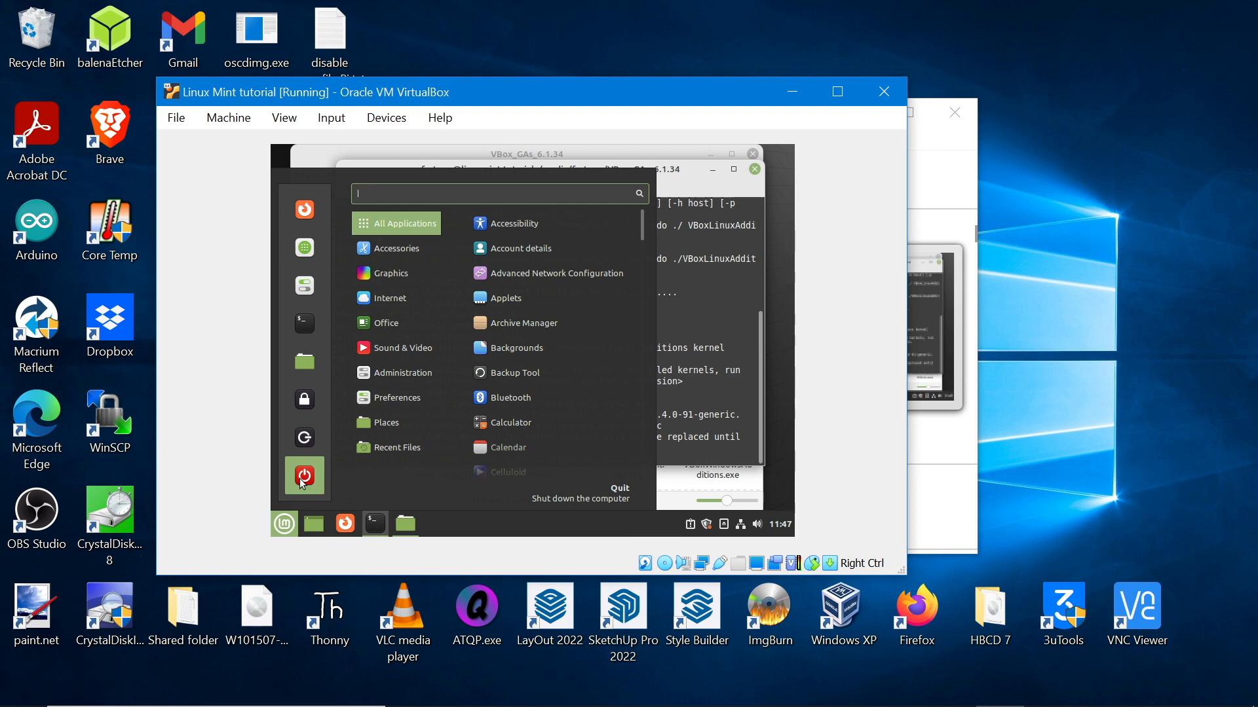
{"action": "left_click", "coordinate": [303, 482]}
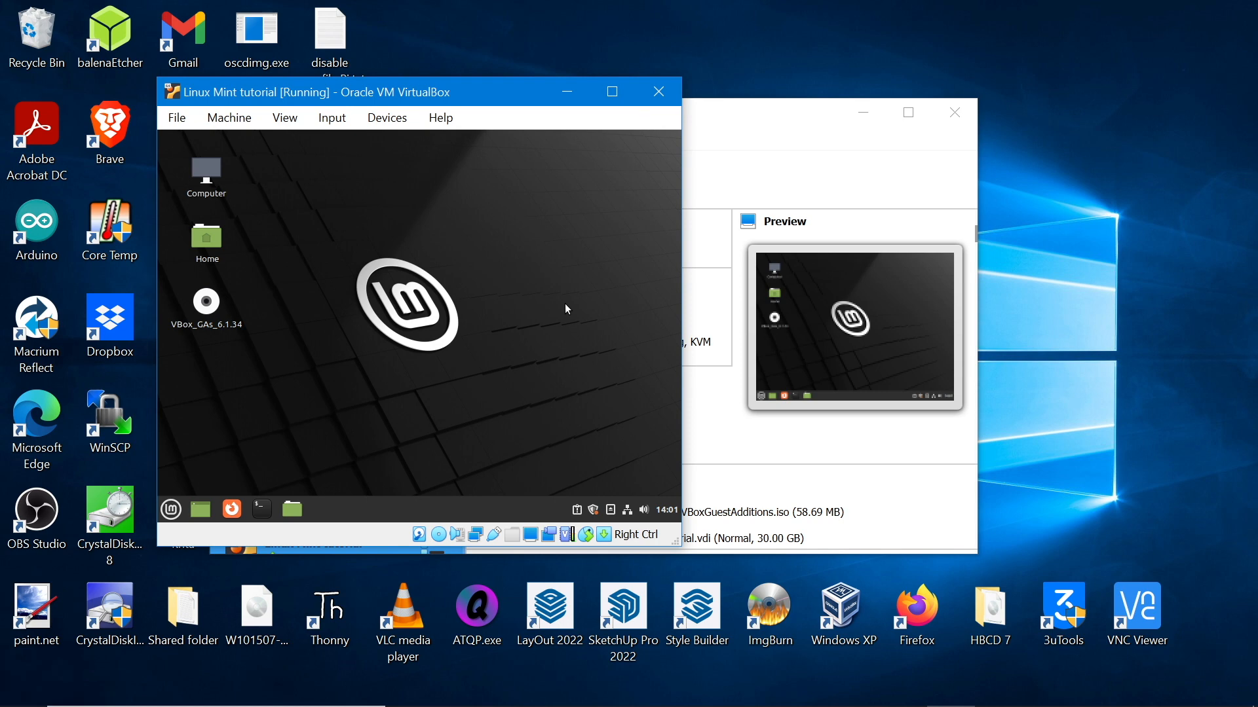
Set Shared Clipboard to Bidirectional
{"action": "left_click", "coordinate": [381, 122]}
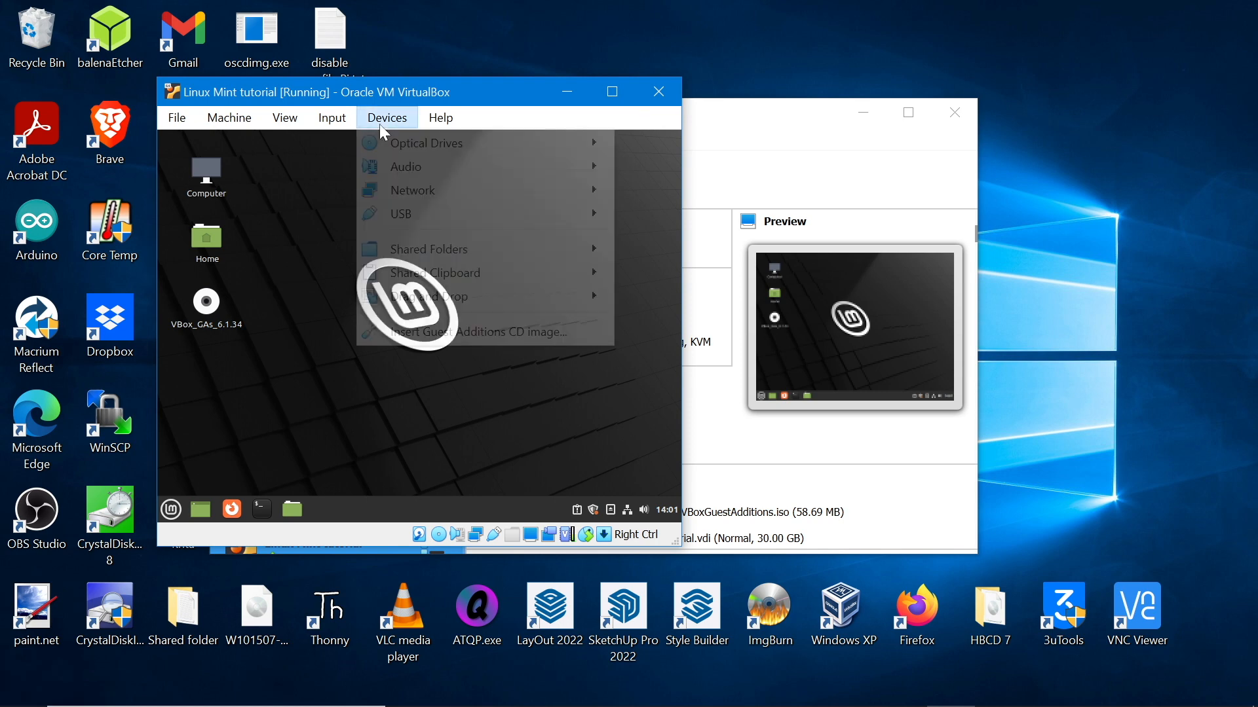
{"action": "mouse_move", "coordinate": [422, 274]}
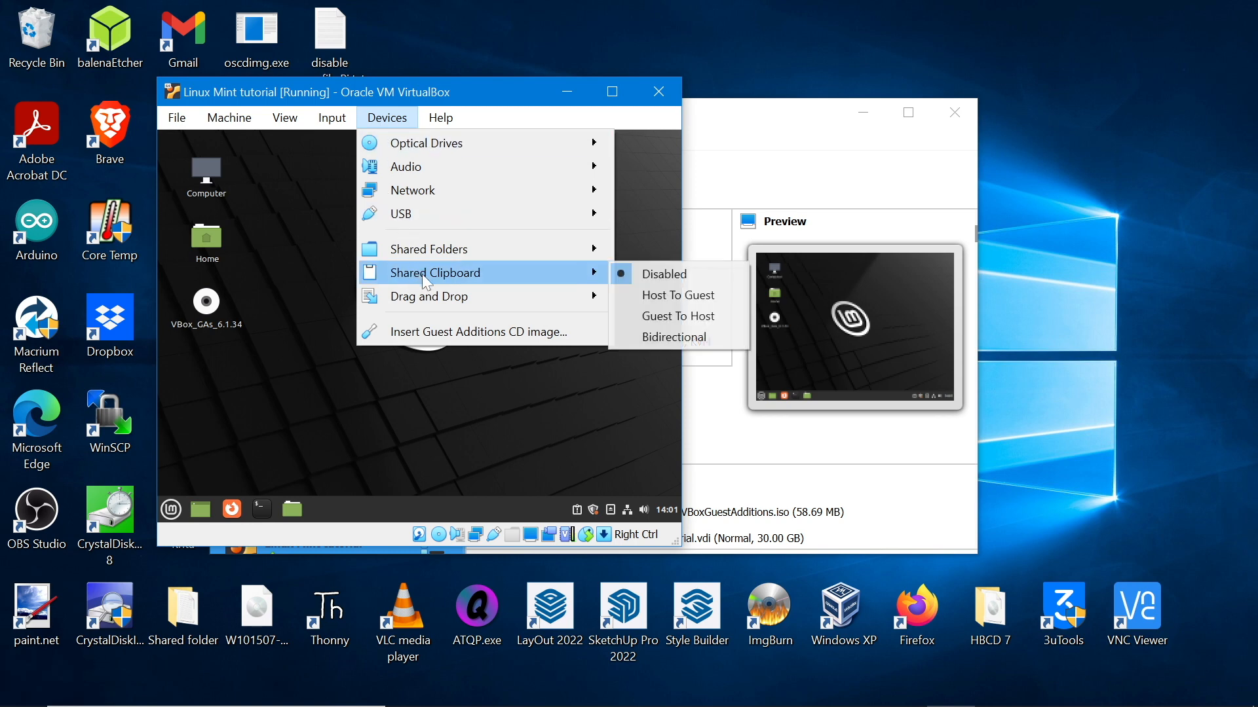
{"action": "left_click", "coordinate": [661, 339]}
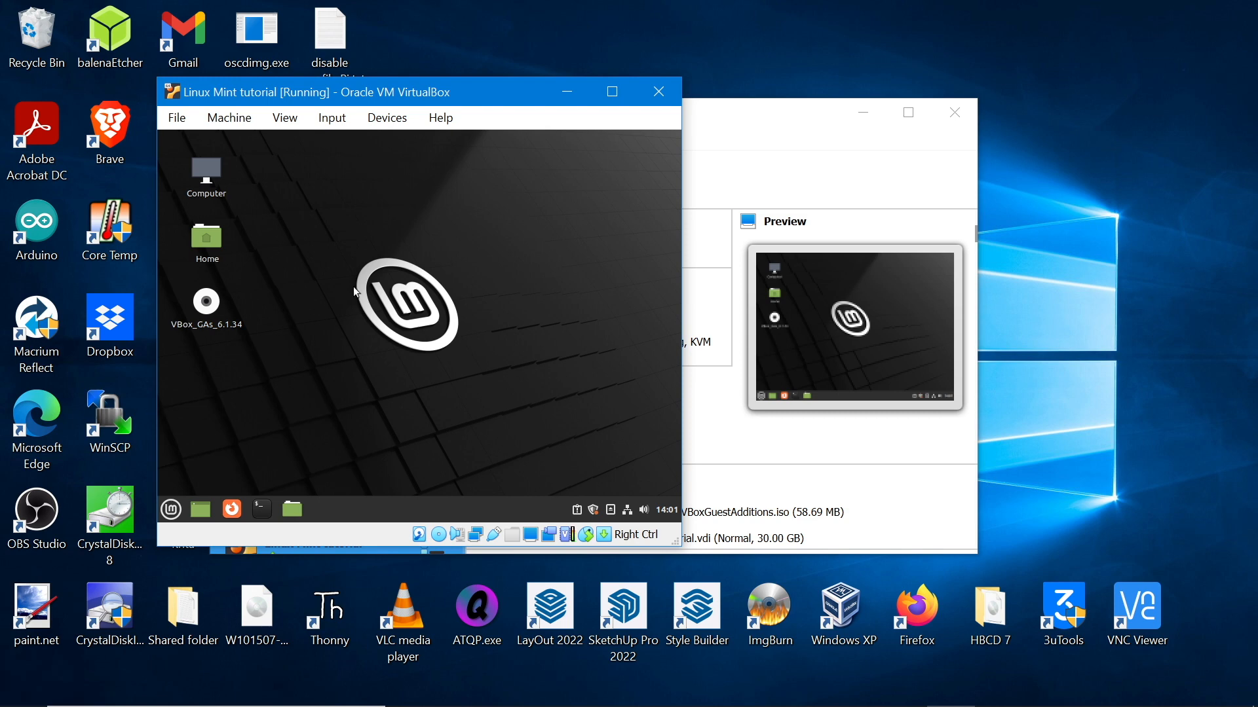
Set Drag and Drop to Bidirectional and drag disable swapfile Pi.txt onto the Mint desktop
{"action": "left_click", "coordinate": [387, 118]}
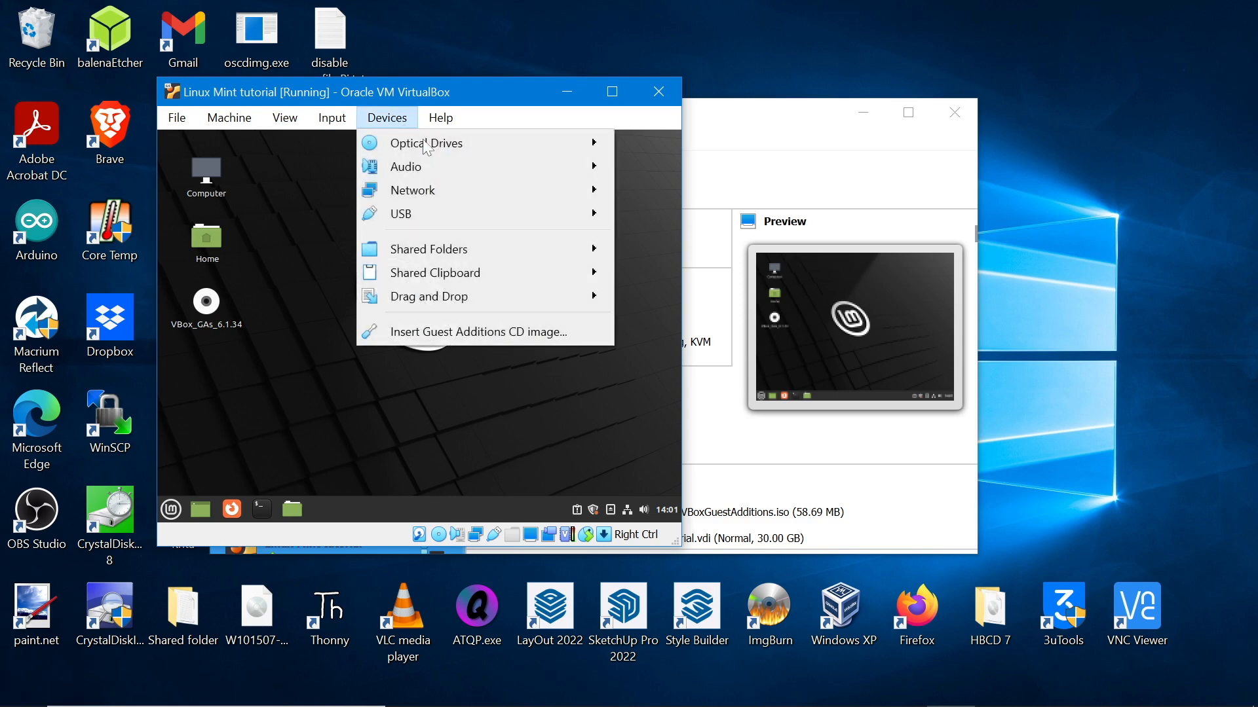
{"action": "left_click", "coordinate": [405, 119]}
{"action": "mouse_move", "coordinate": [572, 297]}
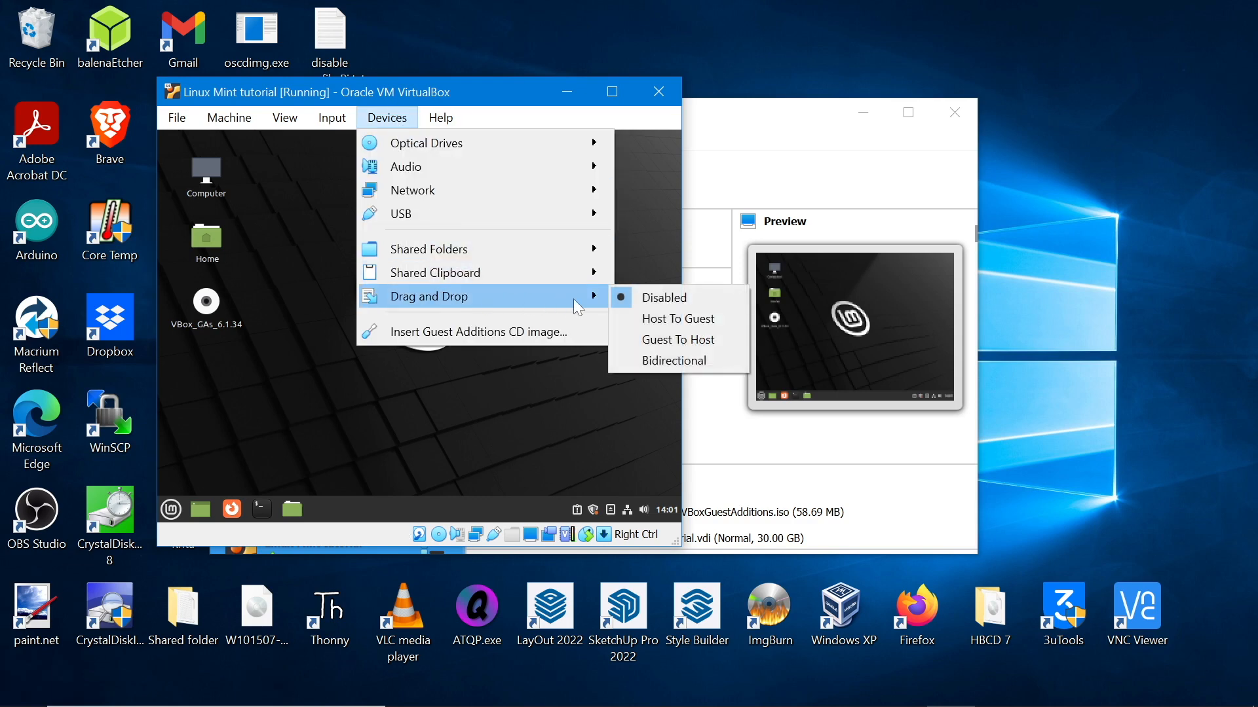
{"action": "left_click", "coordinate": [639, 364]}
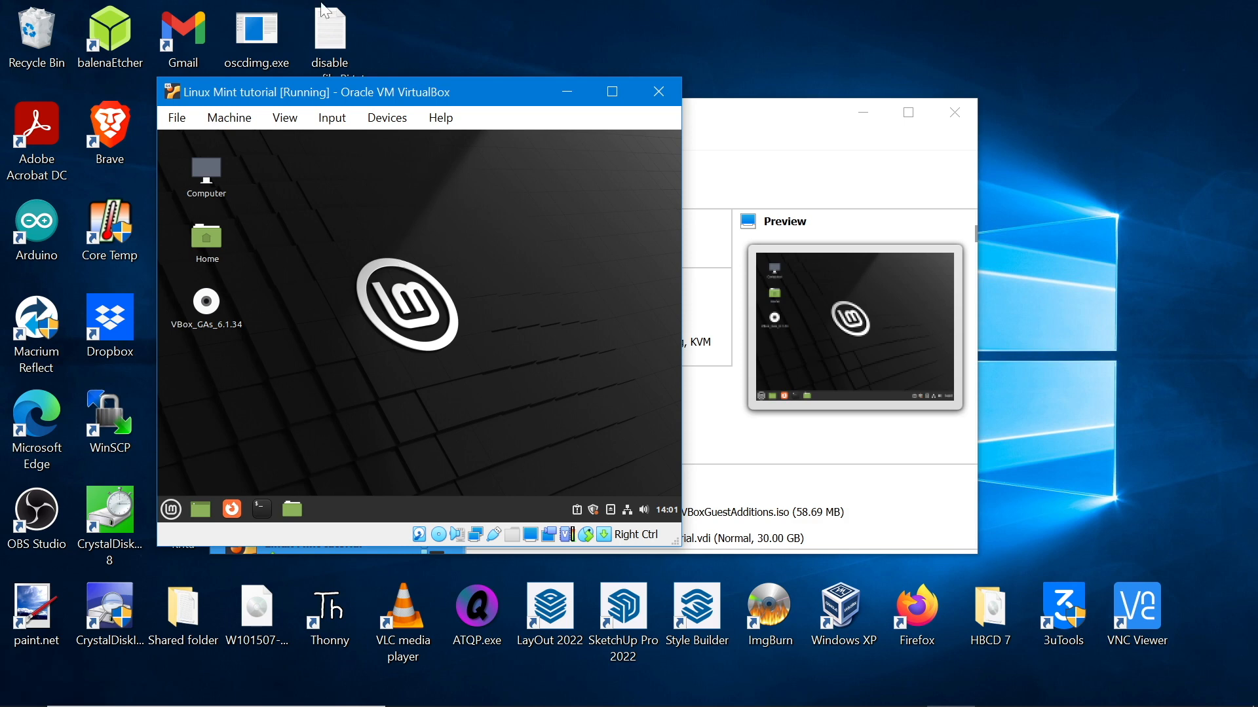
{"action": "left_click_drag", "start_coordinate": [324, 9], "coordinate": [264, 413]}
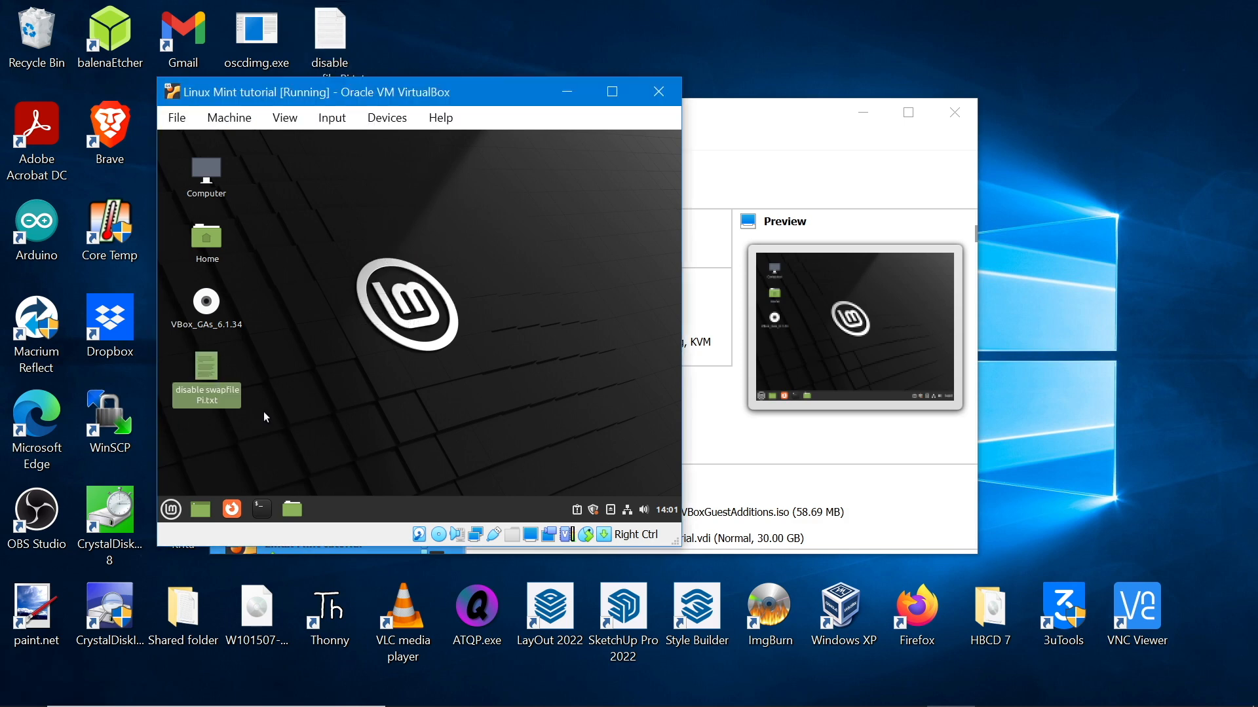